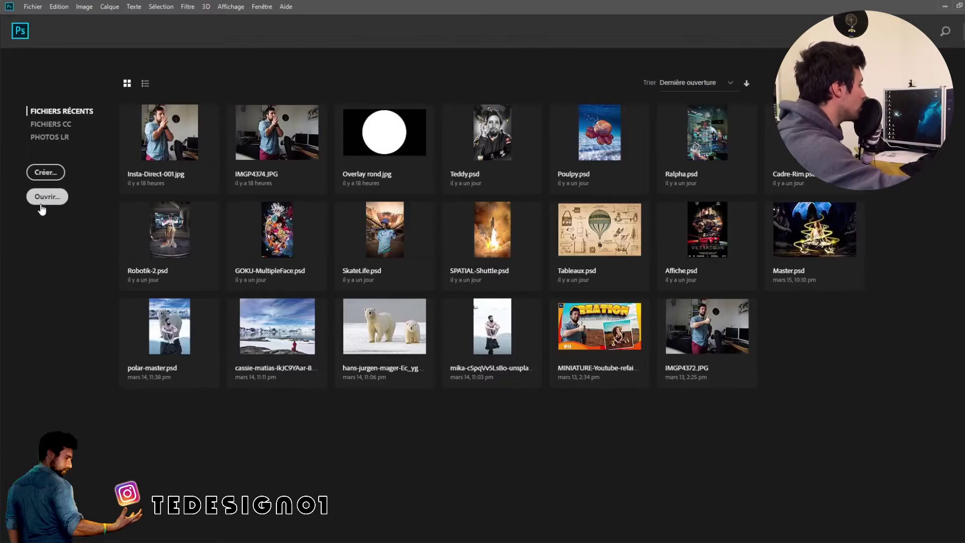
- Start setting up a new document
{"action": "left_click", "coordinate": [43, 200]}
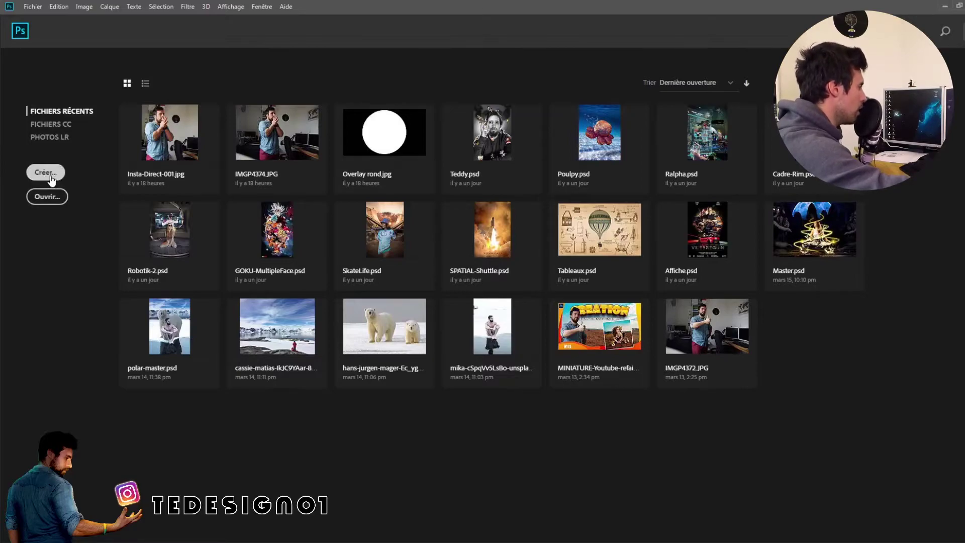
{"action": "left_click", "coordinate": [51, 179]}
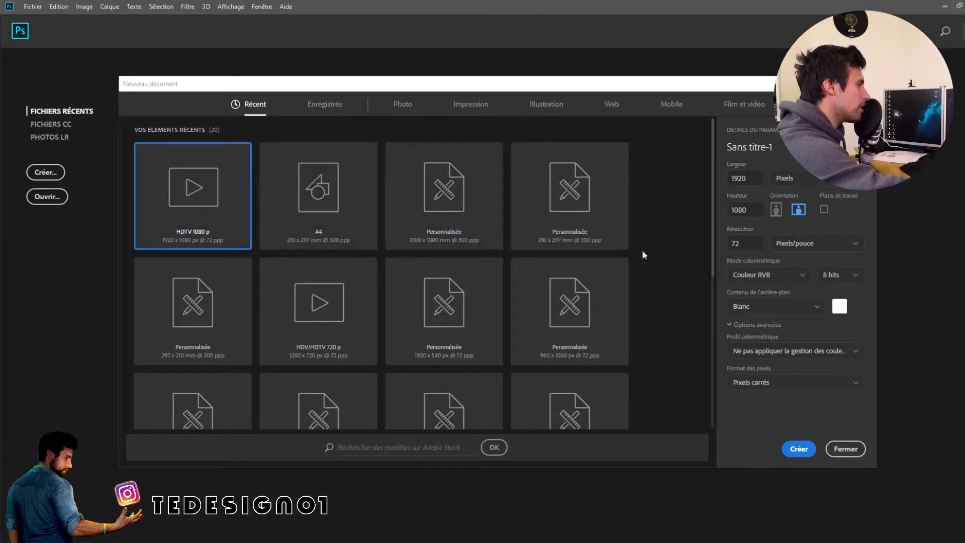
- Examine the blank document presets for Photo, Impression, Illustration, Web, Mobile and Film et vidéo, including the HDV/HDTV 720 p format
{"action": "left_click", "coordinate": [402, 104]}
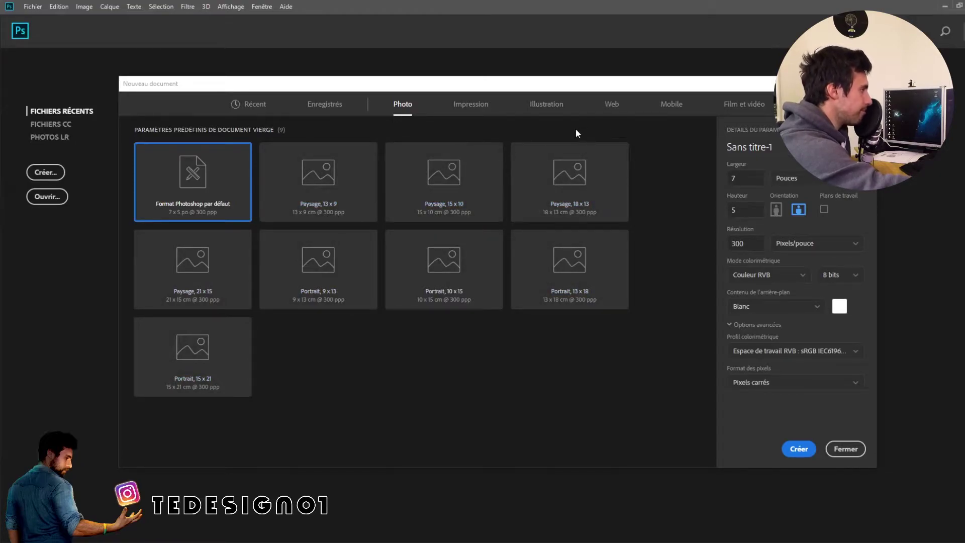
{"action": "left_click", "coordinate": [467, 110]}
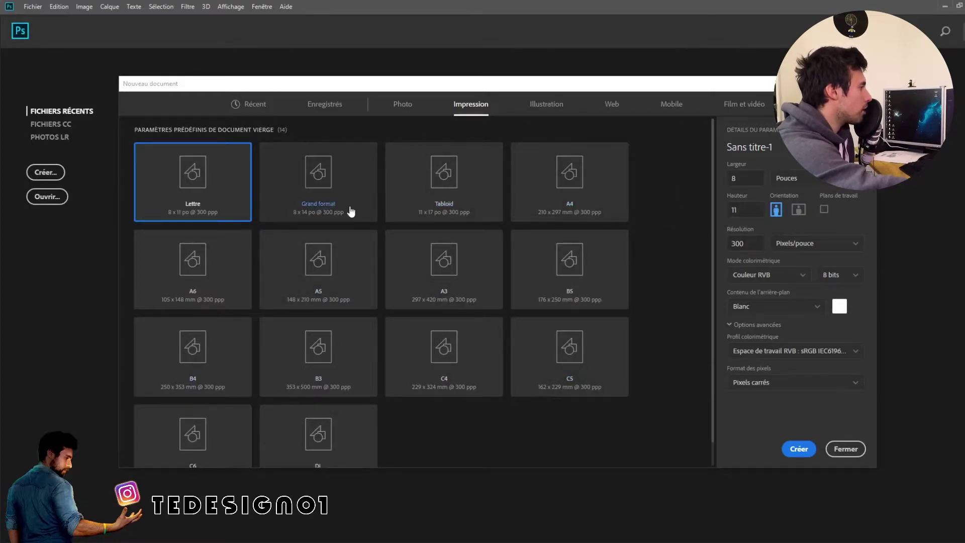
{"action": "left_click", "coordinate": [598, 190]}
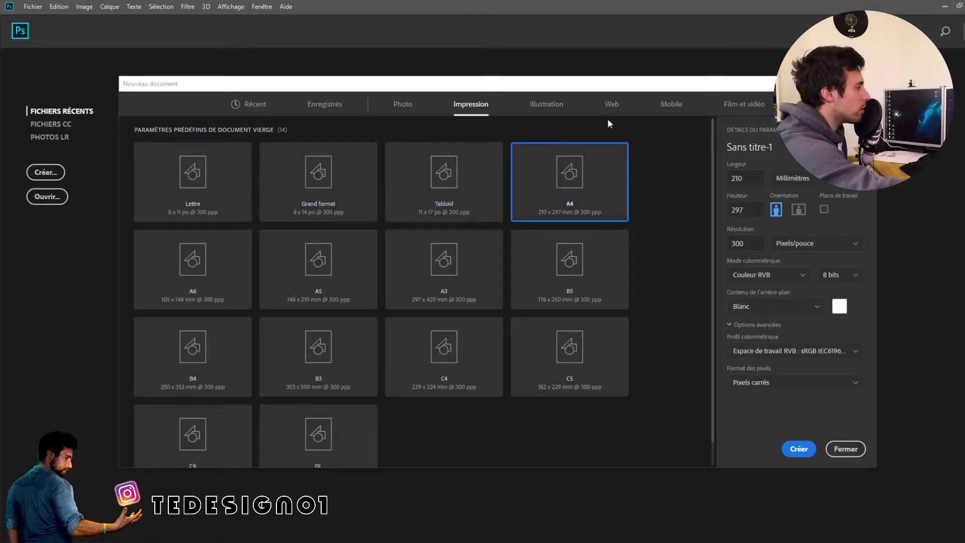
{"action": "left_click", "coordinate": [556, 107]}
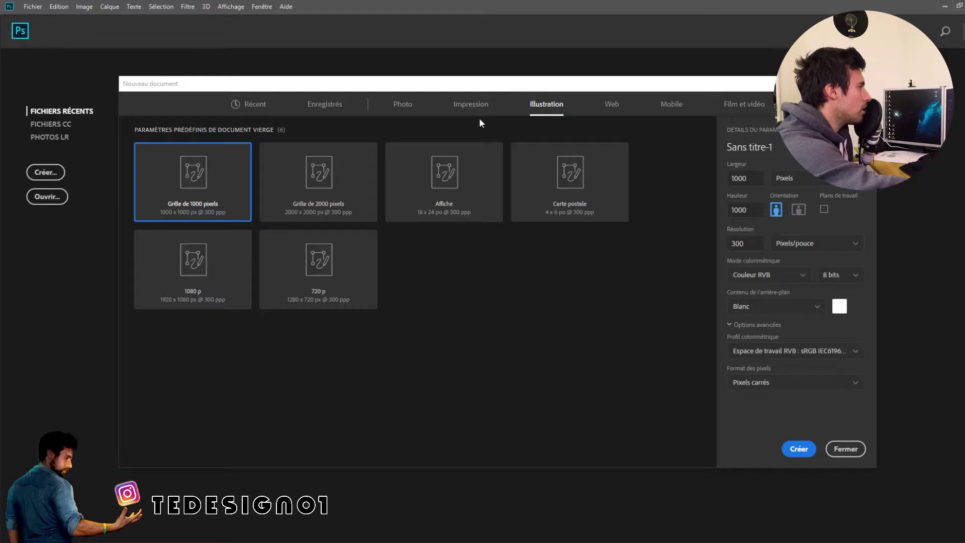
{"action": "left_click", "coordinate": [612, 111]}
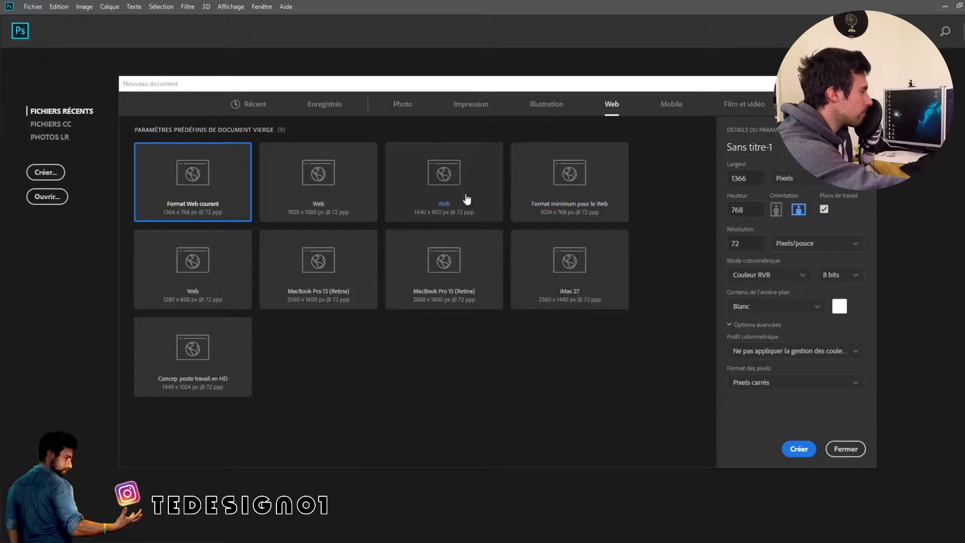
{"action": "left_click", "coordinate": [664, 107]}
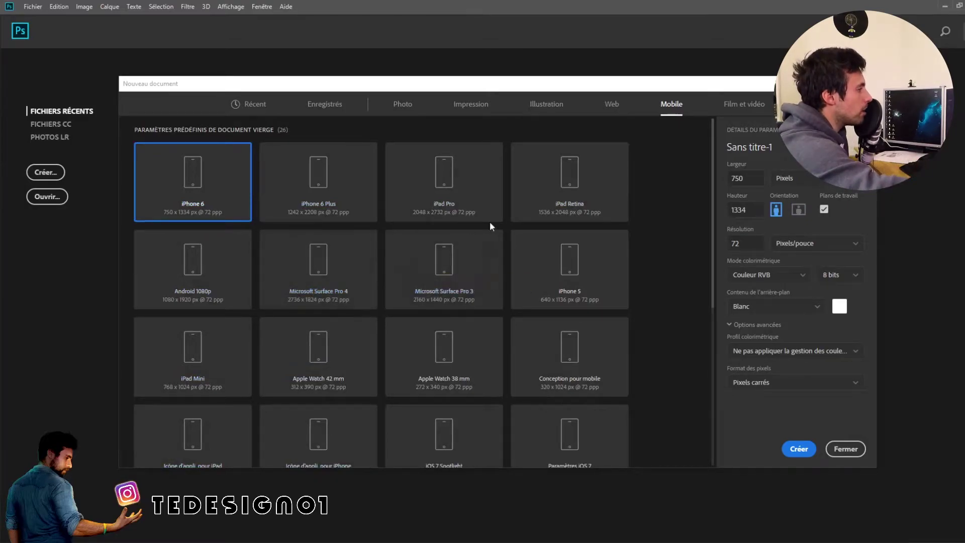
{"action": "left_click", "coordinate": [748, 106]}
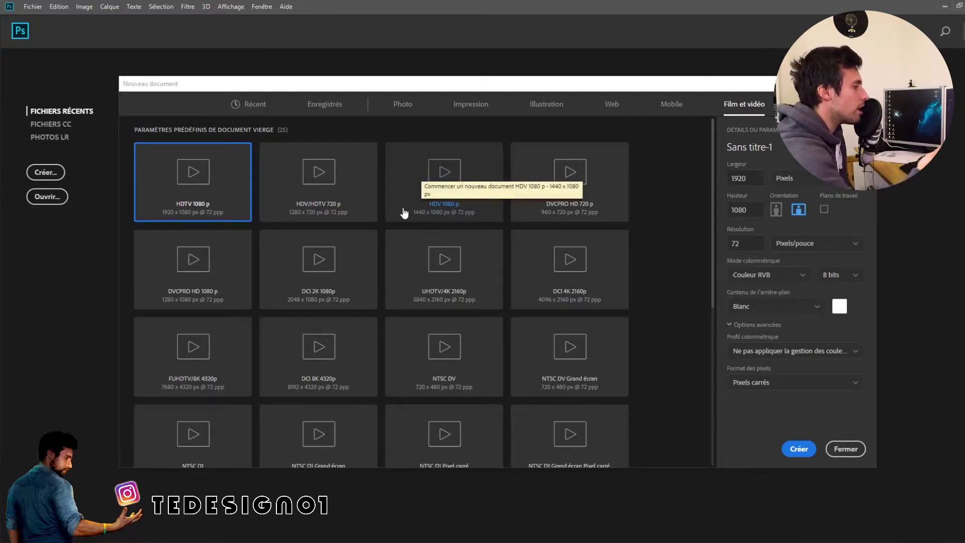
{"action": "scroll", "coordinate": [444, 210], "scroll_direction": "down", "scroll_amount": 2}
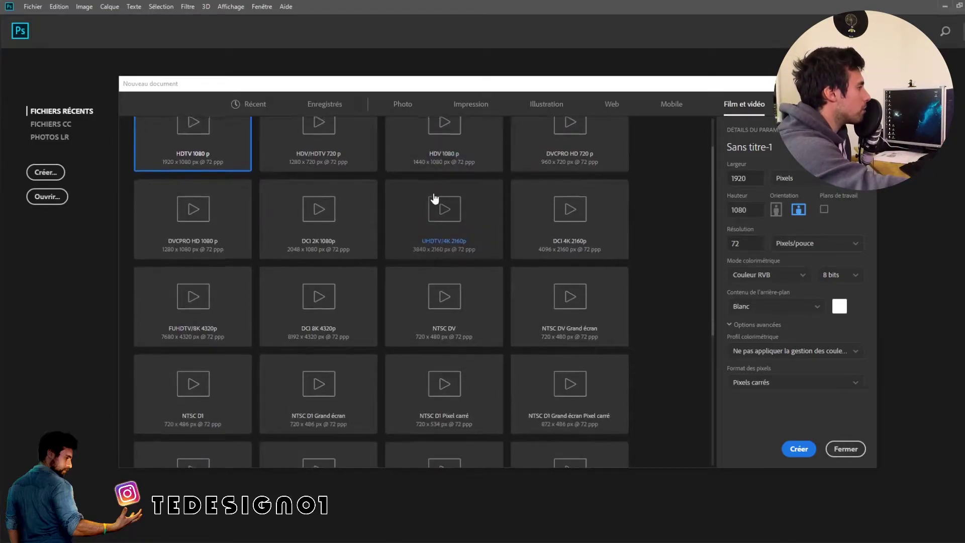
{"action": "scroll", "coordinate": [442, 213], "scroll_direction": "up", "scroll_amount": 2}
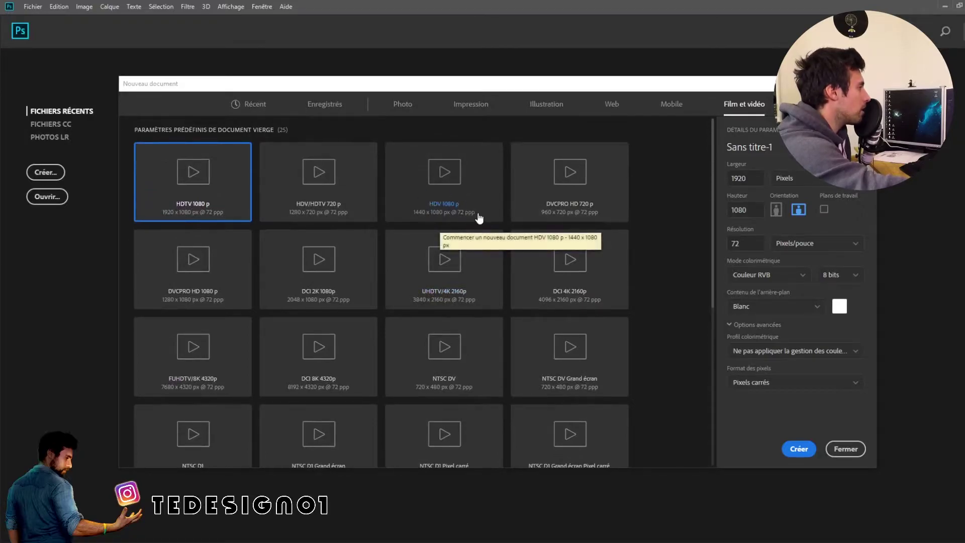
{"action": "left_click", "coordinate": [340, 206]}
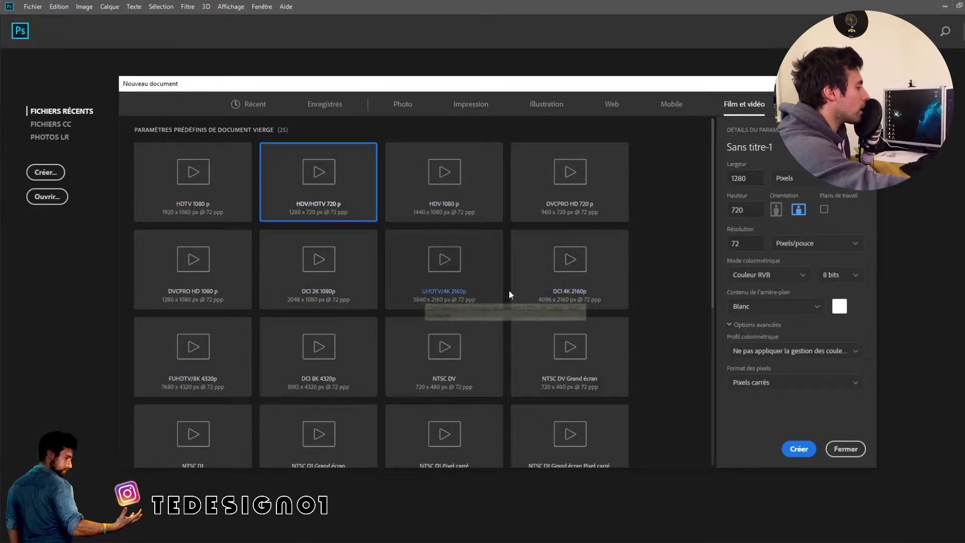
{"action": "scroll", "coordinate": [492, 314], "scroll_direction": "down", "scroll_amount": 3}
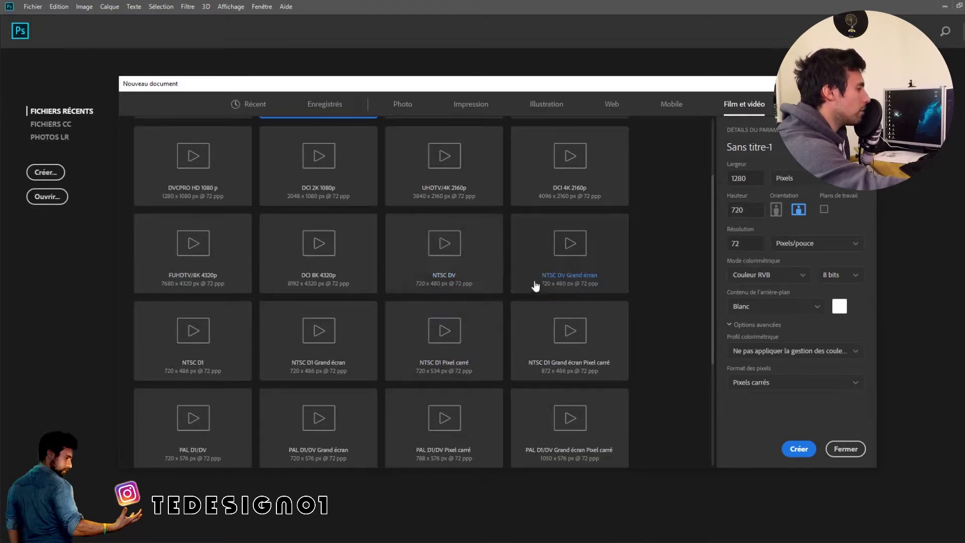
{"action": "scroll", "coordinate": [538, 281], "scroll_direction": "up", "scroll_amount": 3}
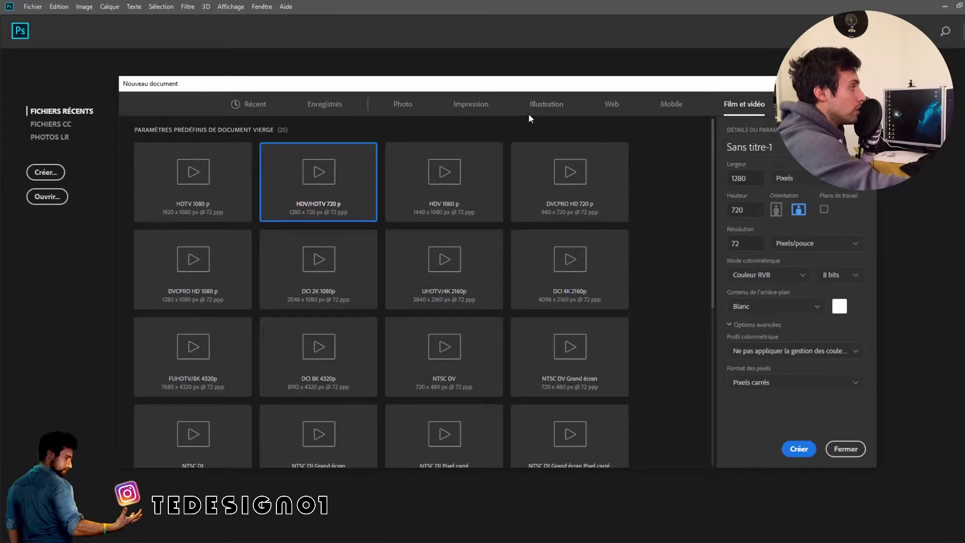
- Choose the A4 print preset at 300 ppi for the new document, in portrait orientation
{"action": "left_click", "coordinate": [473, 108]}
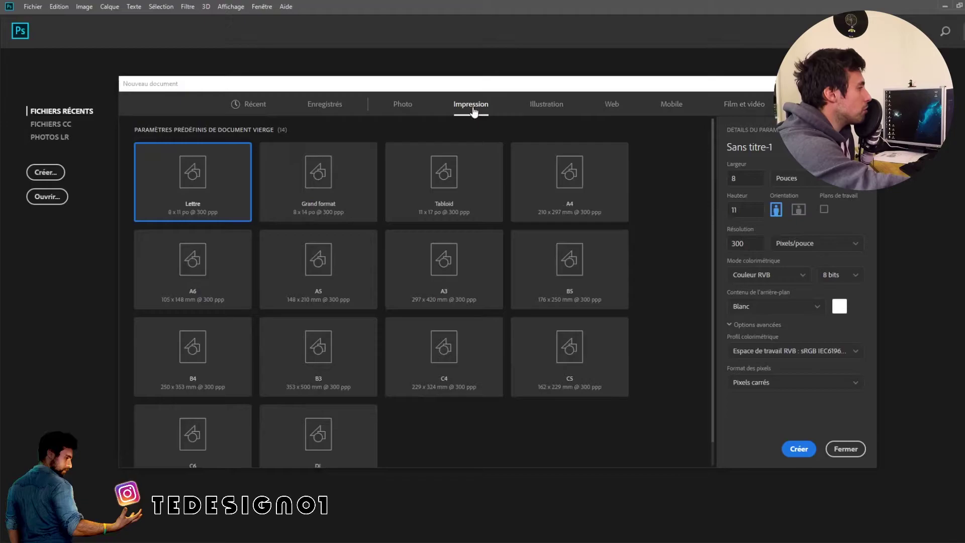
{"action": "left_click", "coordinate": [555, 187]}
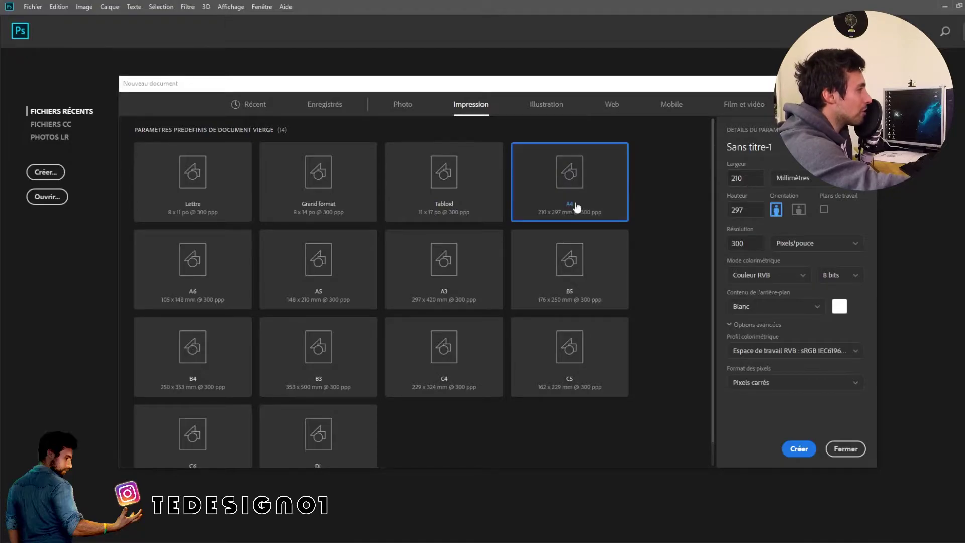
{"action": "left_click", "coordinate": [798, 209]}
{"action": "left_click", "coordinate": [776, 213]}
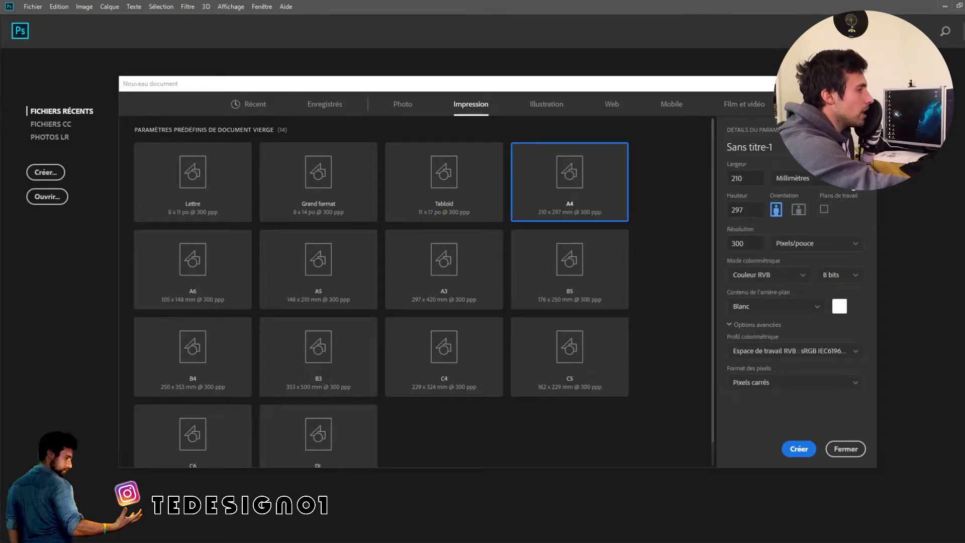
- Switch the new document's dimension unit to Pixels
{"action": "left_click", "coordinate": [849, 179]}
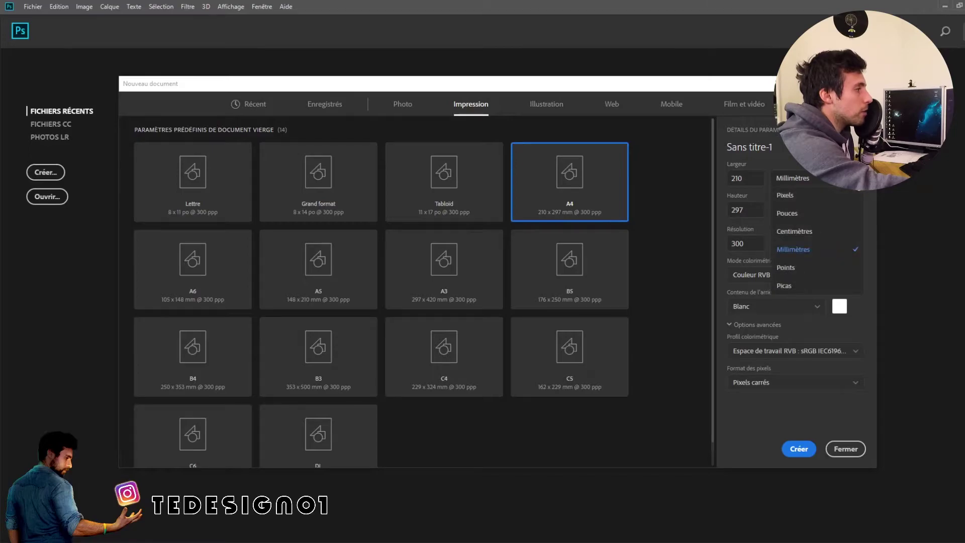
{"action": "left_click", "coordinate": [816, 256]}
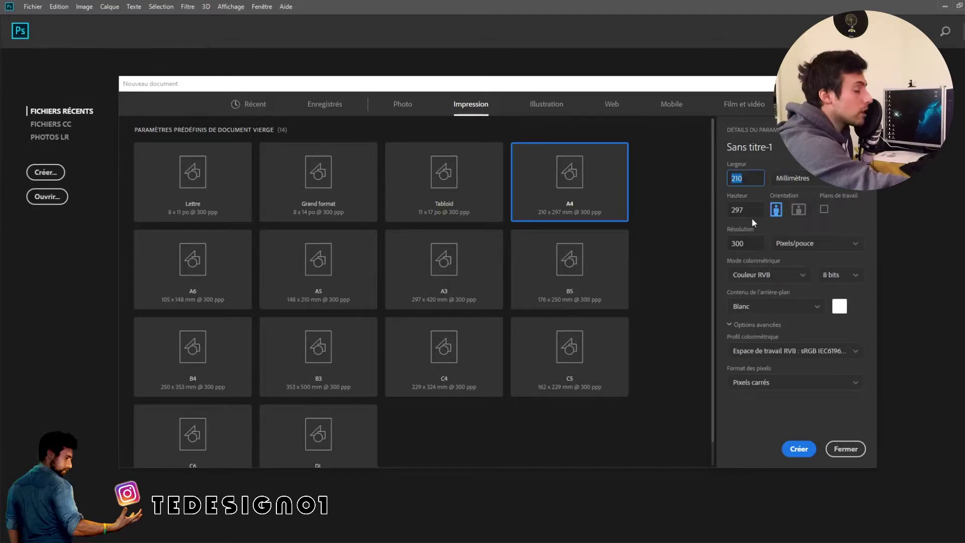
{"action": "left_click", "coordinate": [852, 180]}
{"action": "left_click", "coordinate": [851, 178]}
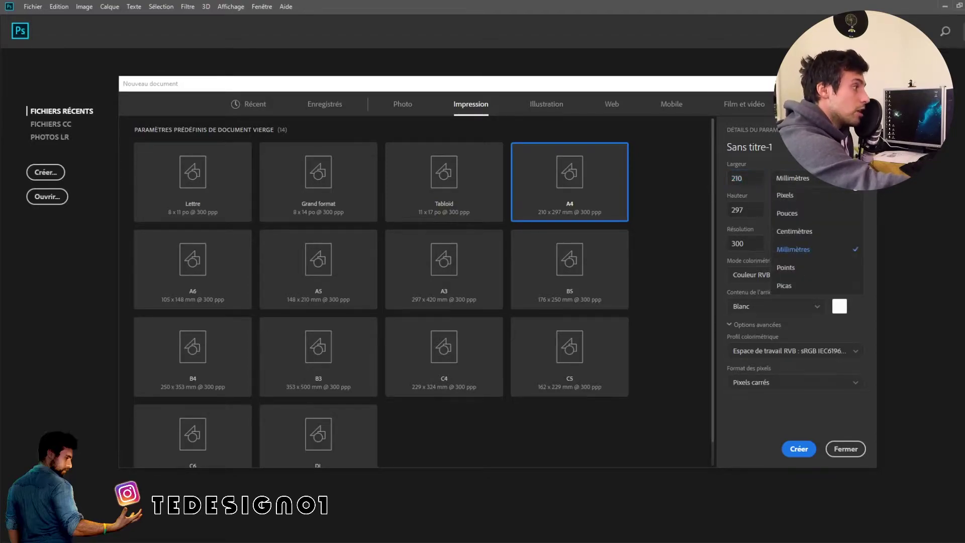
{"action": "left_click", "coordinate": [824, 203]}
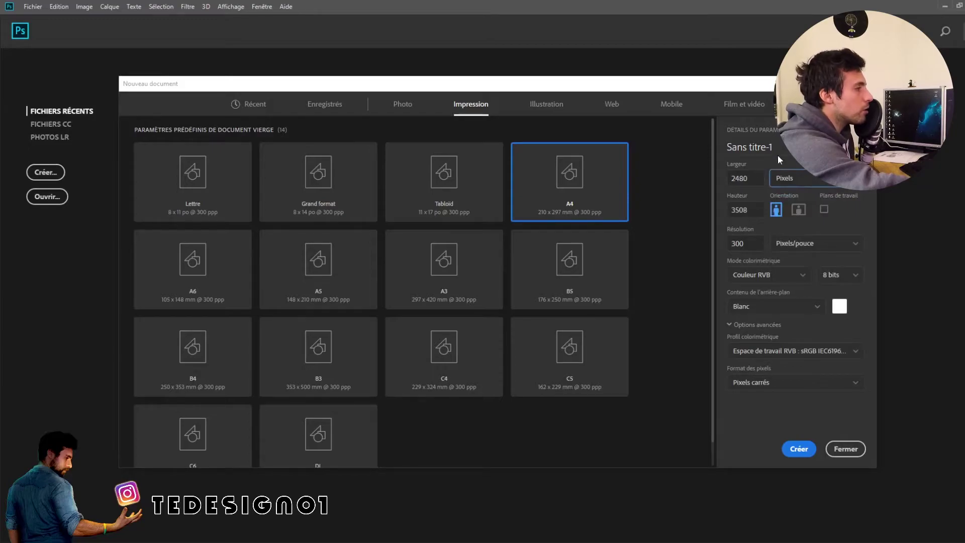
- Set the new document's width to 1000 pixels and its height to 1000 pixels
{"action": "left_click", "coordinate": [747, 179]}
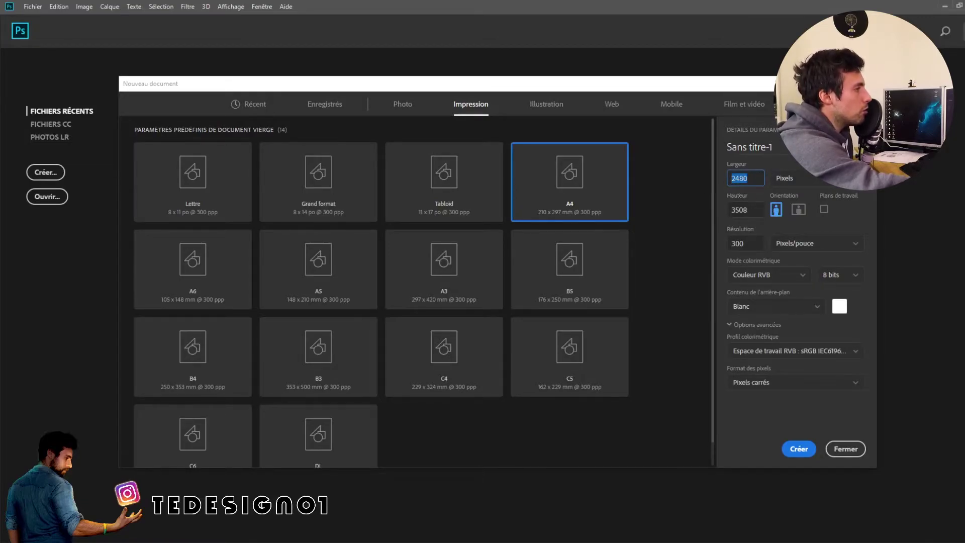
{"action": "left_click", "coordinate": [668, 181]}
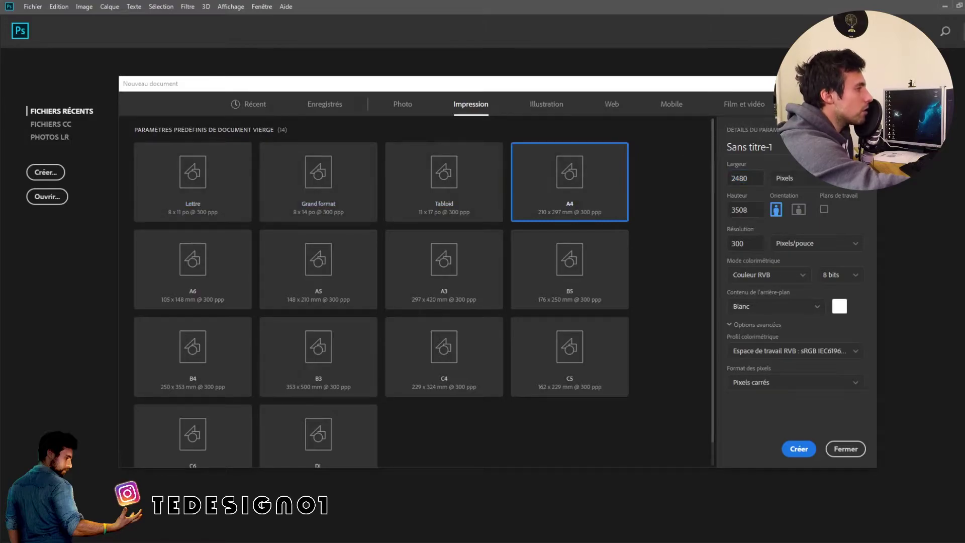
{"action": "double_click", "coordinate": [755, 184]}
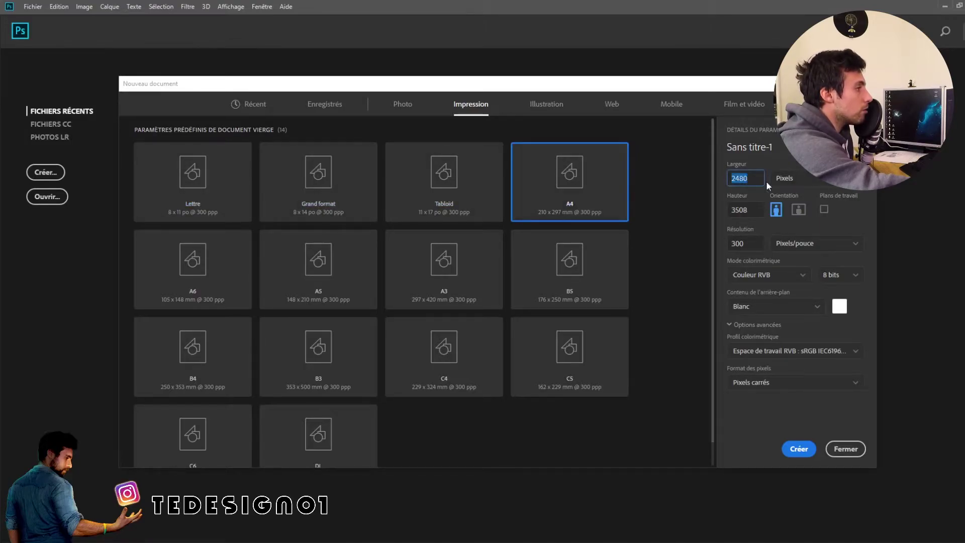
{"action": "type", "text": "1000"}
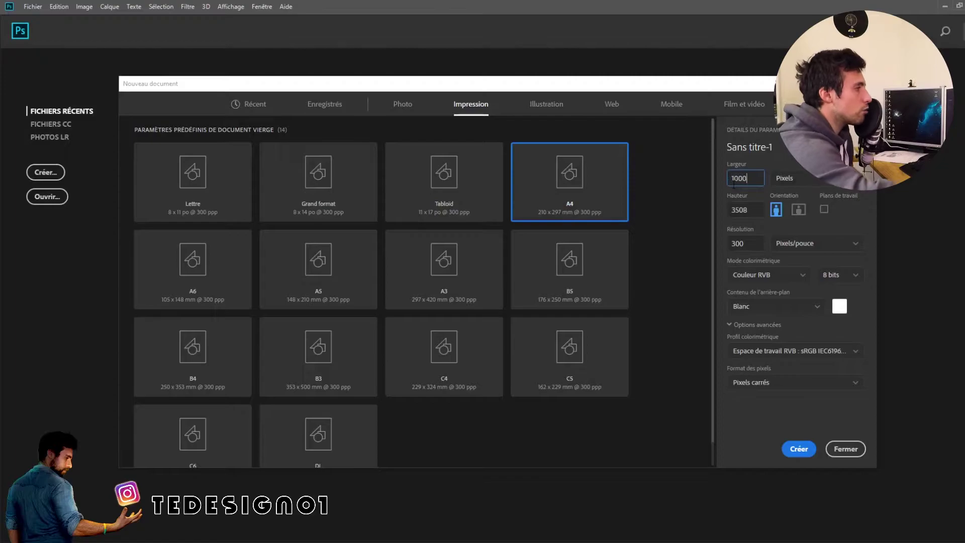
{"action": "double_click", "coordinate": [743, 214]}
{"action": "type", "text": "100"}
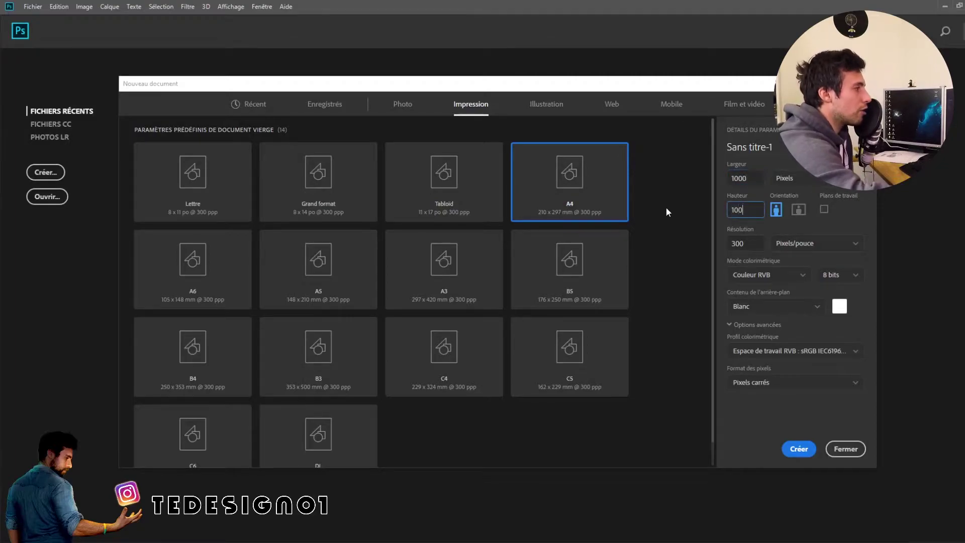
{"action": "type", "text": "0"}
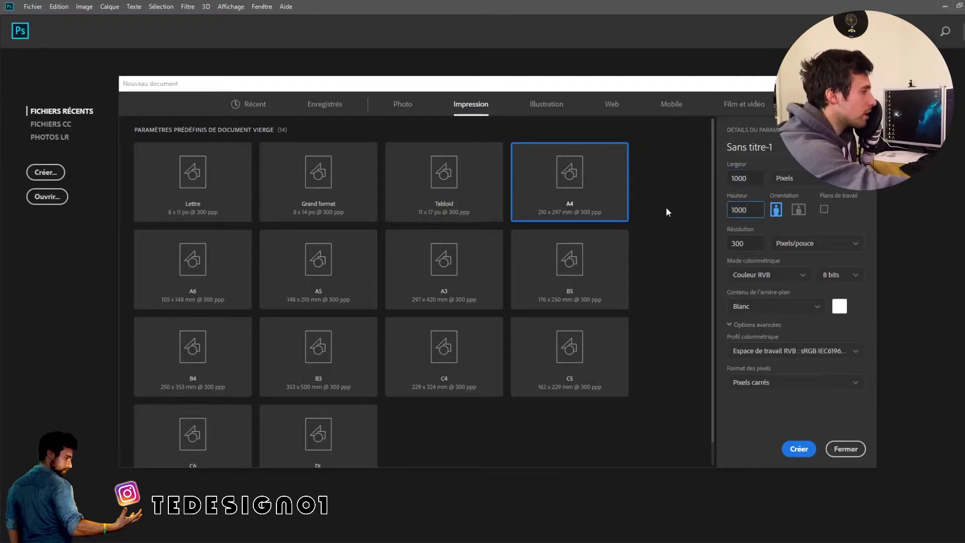
{"action": "left_click", "coordinate": [851, 217]}
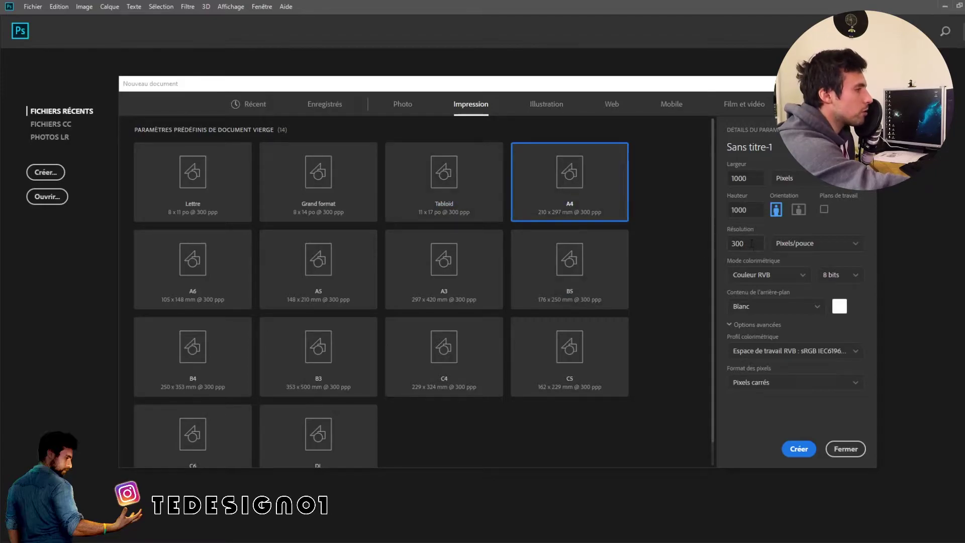
- Examine the available options for resolution unit, colour mode, bit depth and pixel aspect ratio of the new document
{"action": "left_click", "coordinate": [856, 245]}
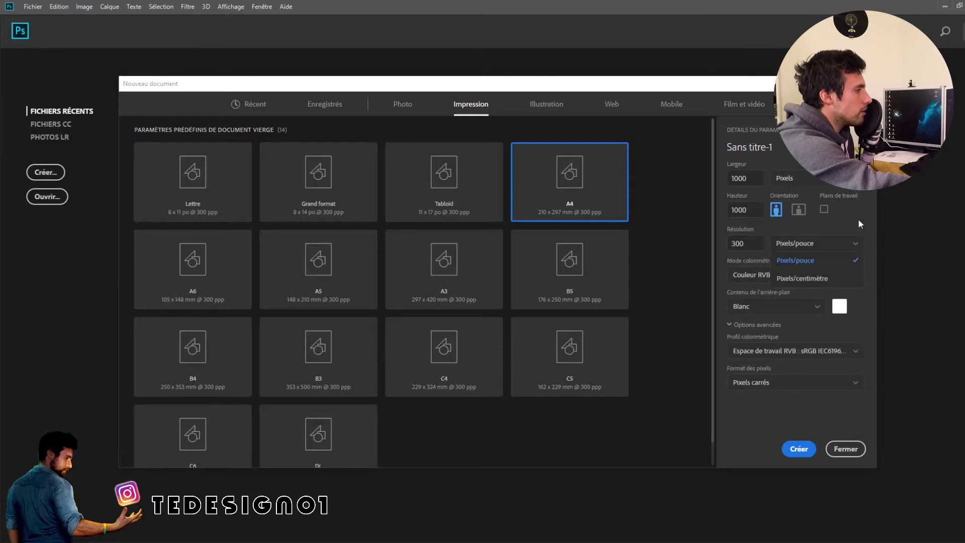
{"action": "left_click", "coordinate": [858, 218]}
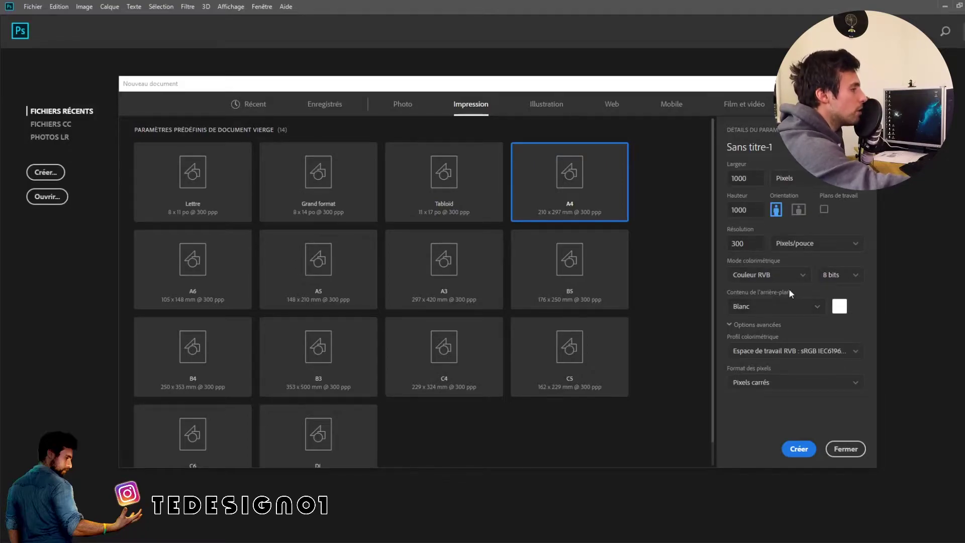
{"action": "left_click", "coordinate": [805, 280]}
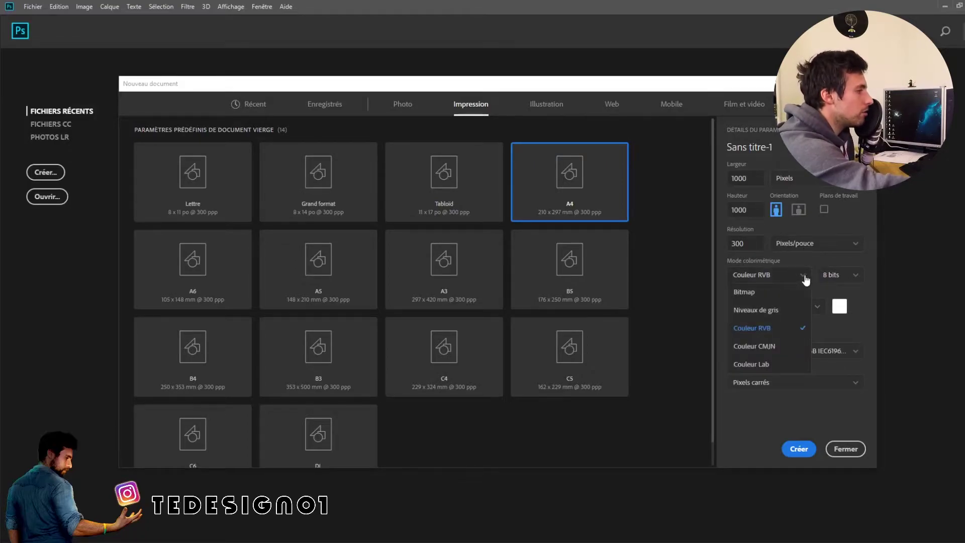
{"action": "left_click", "coordinate": [812, 266]}
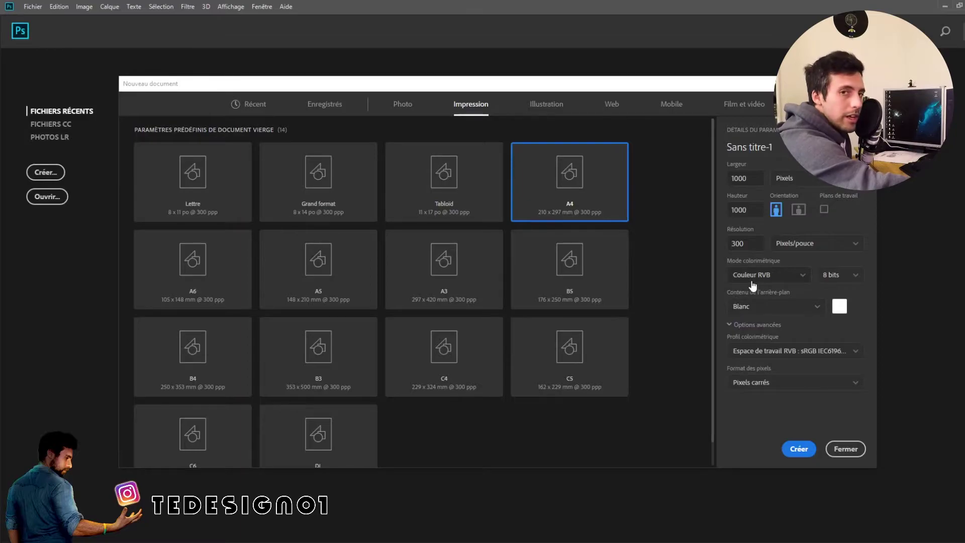
{"action": "left_click", "coordinate": [858, 278]}
{"action": "left_click", "coordinate": [866, 261]}
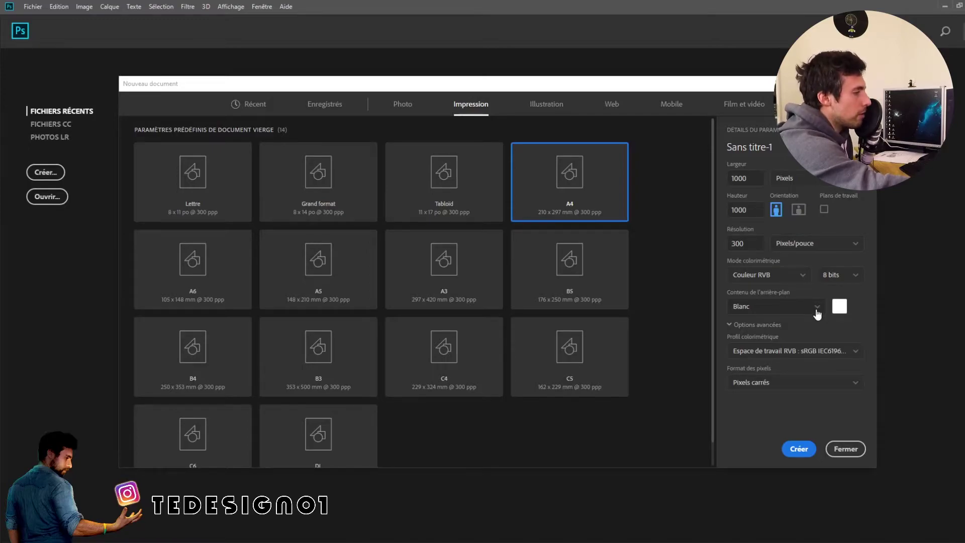
{"action": "left_click", "coordinate": [855, 385]}
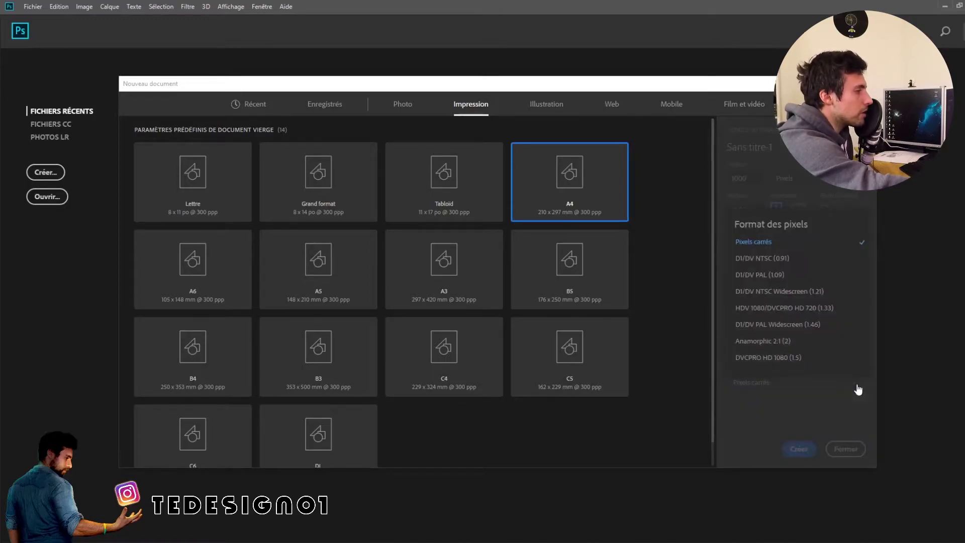
{"action": "left_click", "coordinate": [802, 418]}
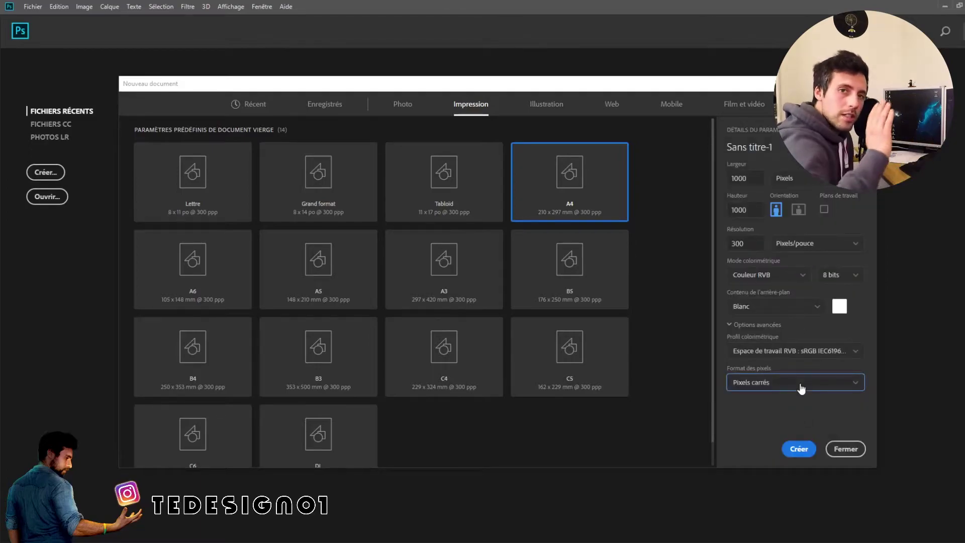
- Create the new document with the chosen settings and switch the toolbar to two columns and back to one
{"action": "left_click", "coordinate": [799, 449]}
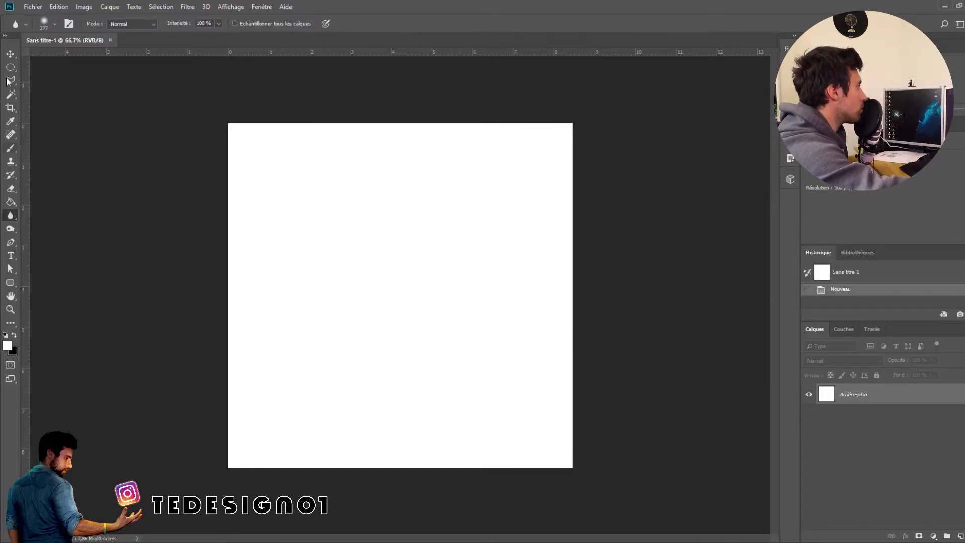
{"action": "left_click", "coordinate": [5, 35]}
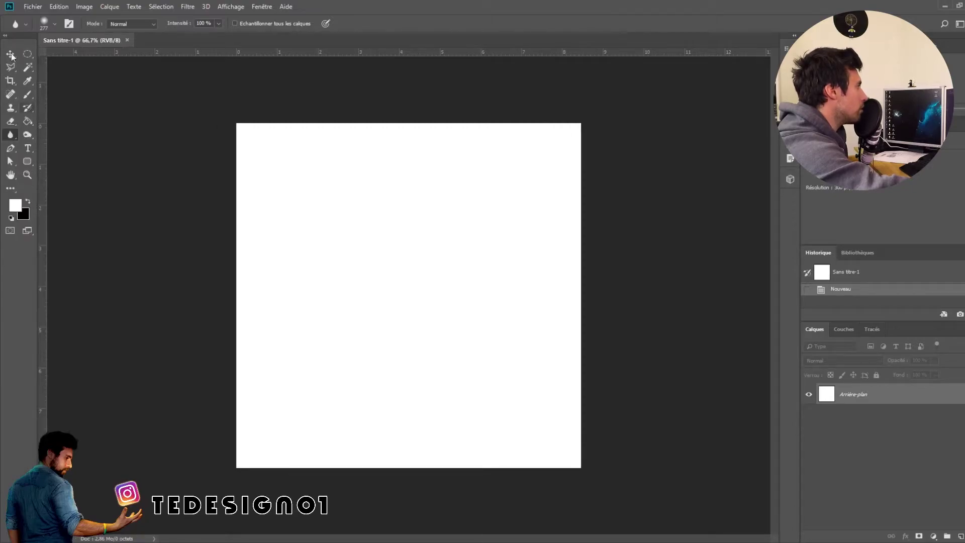
{"action": "left_click", "coordinate": [7, 36]}
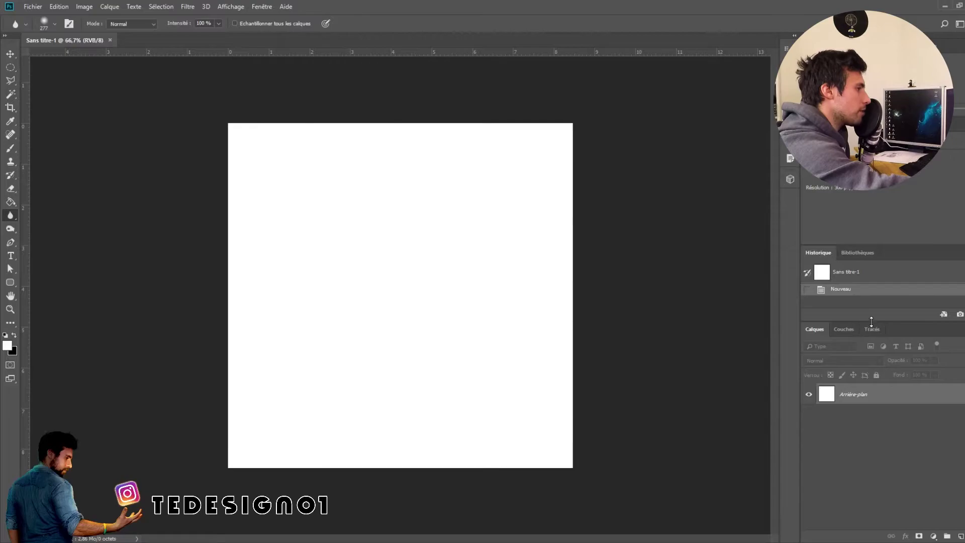
- Enlarge the History panel by lowering its boundary with the Layers panel, leaving Layers slightly more room than the first adjustment
{"action": "left_click_drag", "start_coordinate": [870, 321], "coordinate": [897, 404]}
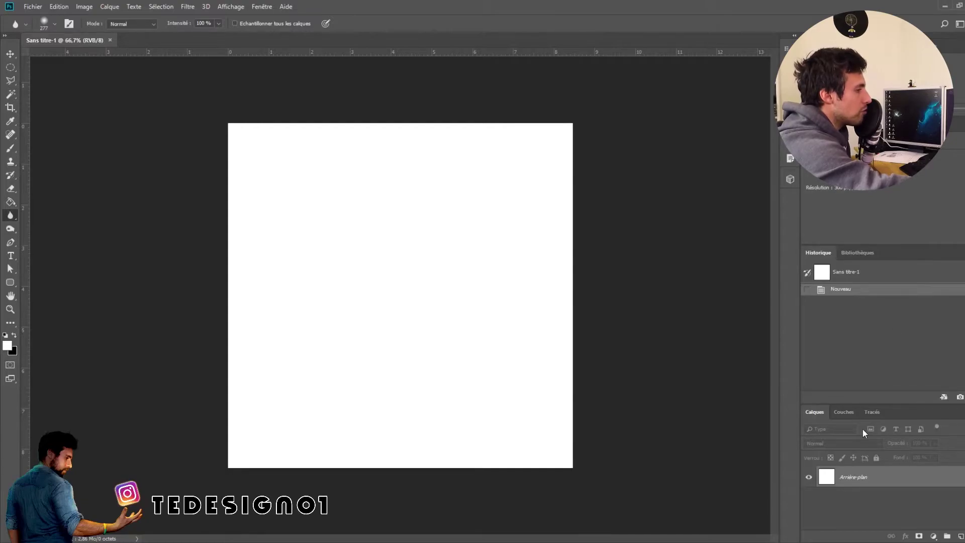
{"action": "left_click_drag", "start_coordinate": [836, 406], "coordinate": [836, 370]}
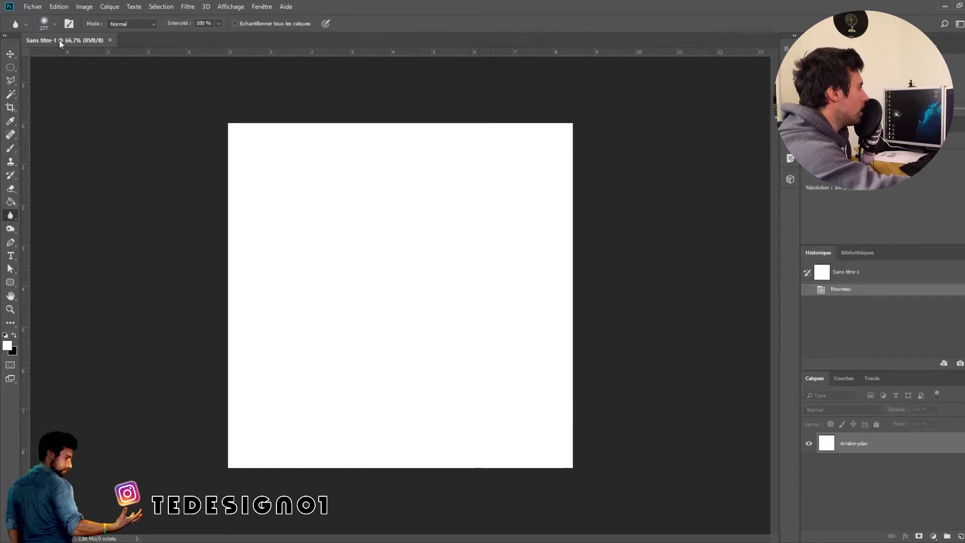
- Detach the document into a floating window, enlarge and reposition it, and dock it back into the workspace
{"action": "left_click_drag", "start_coordinate": [67, 41], "coordinate": [136, 71]}
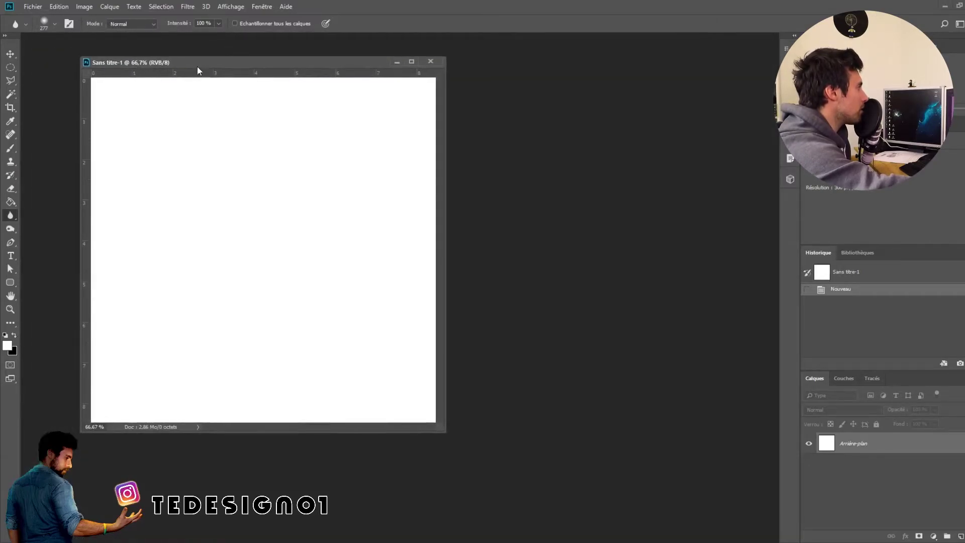
{"action": "left_click_drag", "start_coordinate": [443, 432], "coordinate": [585, 487]}
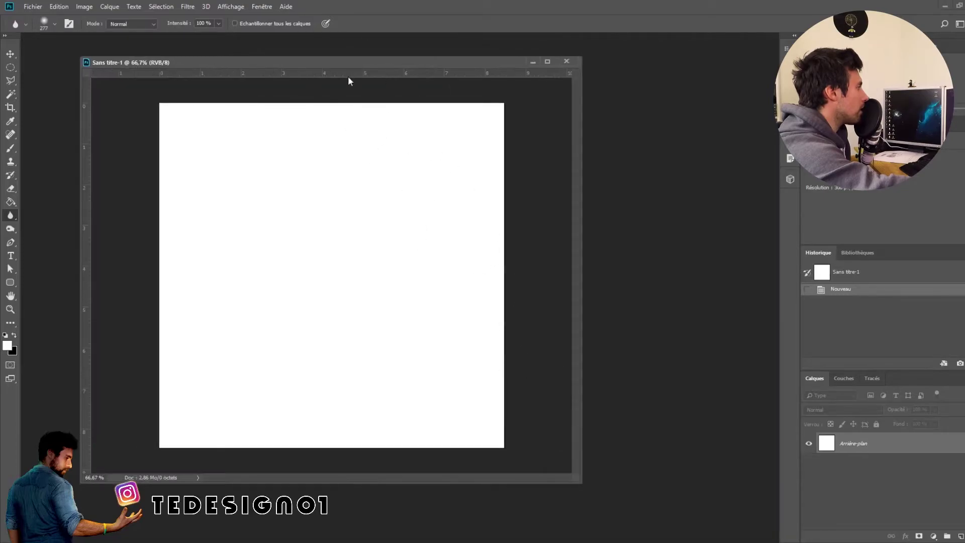
{"action": "left_click_drag", "start_coordinate": [310, 67], "coordinate": [439, 81]}
{"action": "left_click_drag", "start_coordinate": [283, 74], "coordinate": [254, 59]}
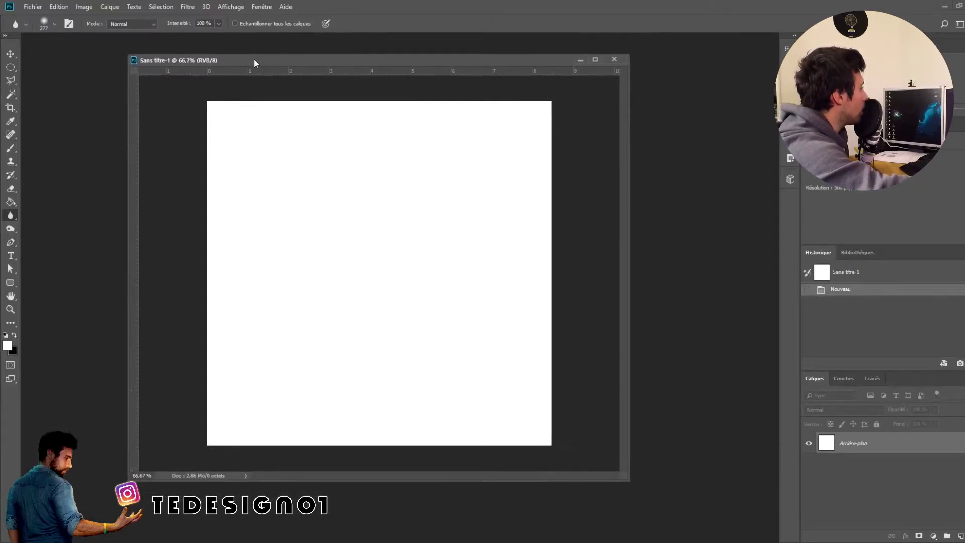
{"action": "mouse_move", "coordinate": [407, 54]}
{"action": "left_mouse_down"}
{"action": "mouse_move", "coordinate": [405, 33]}
{"action": "mouse_move", "coordinate": [405, 61]}
{"action": "left_mouse_up"}
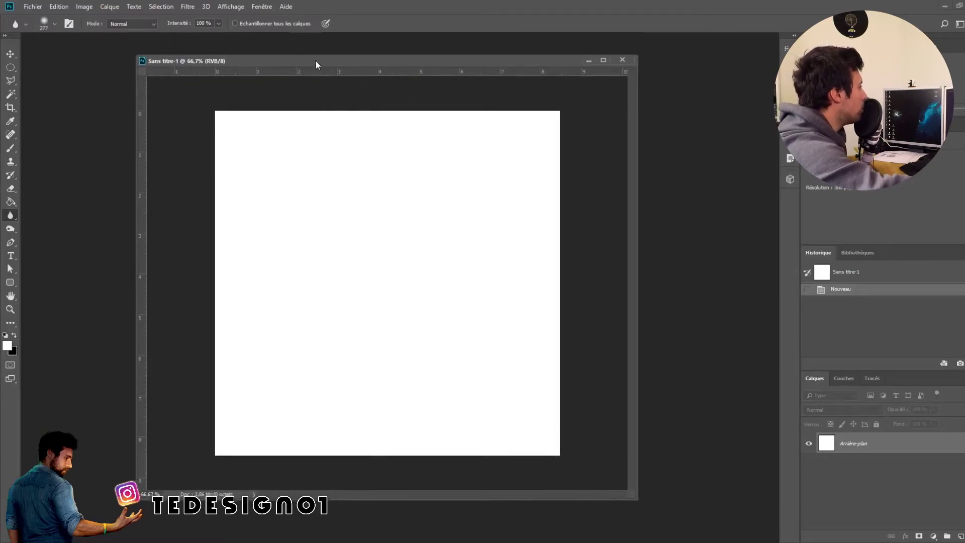
{"action": "left_click_drag", "start_coordinate": [315, 59], "coordinate": [308, 42]}
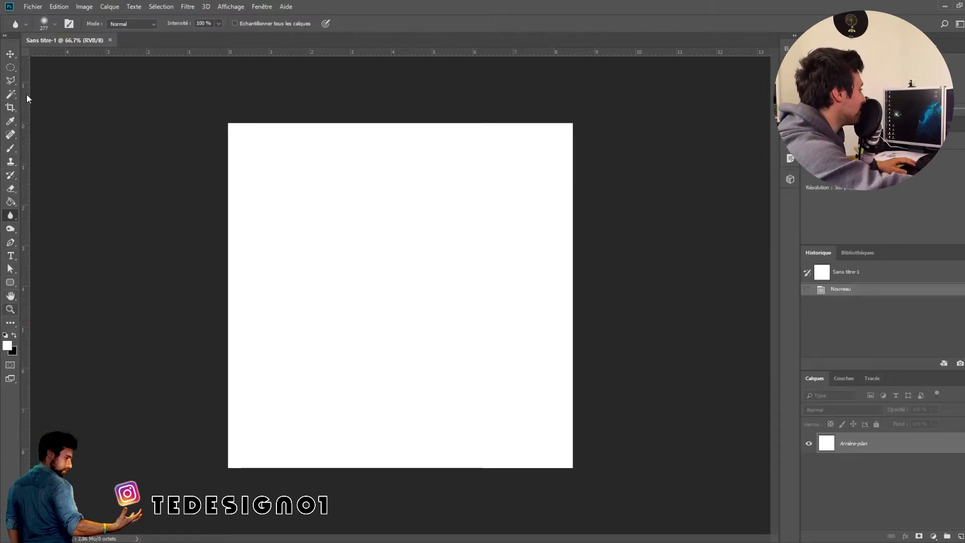
- Choose the Rectangular Marquee tool from the marquee tool variants
{"action": "left_click", "coordinate": [9, 65]}
{"action": "right_click", "coordinate": [9, 72]}
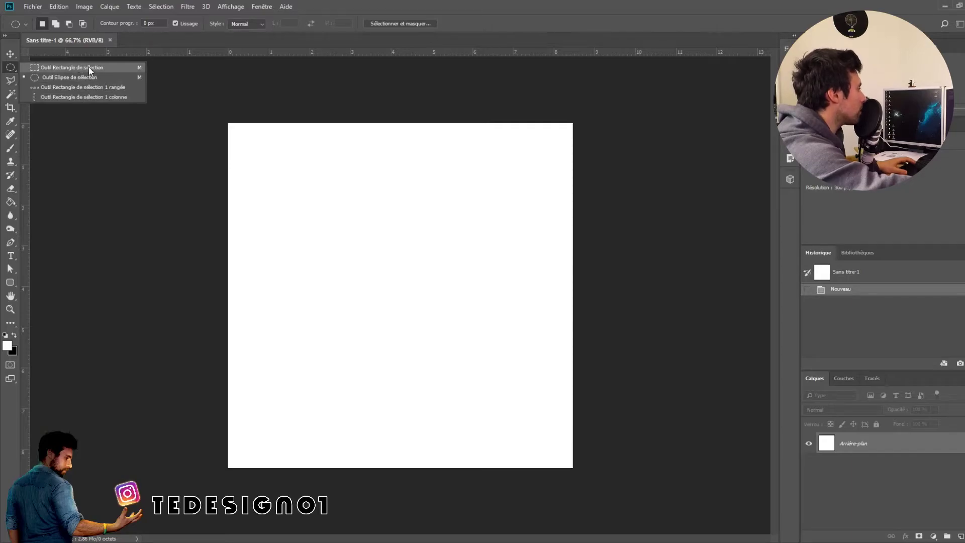
{"action": "left_click", "coordinate": [76, 68]}
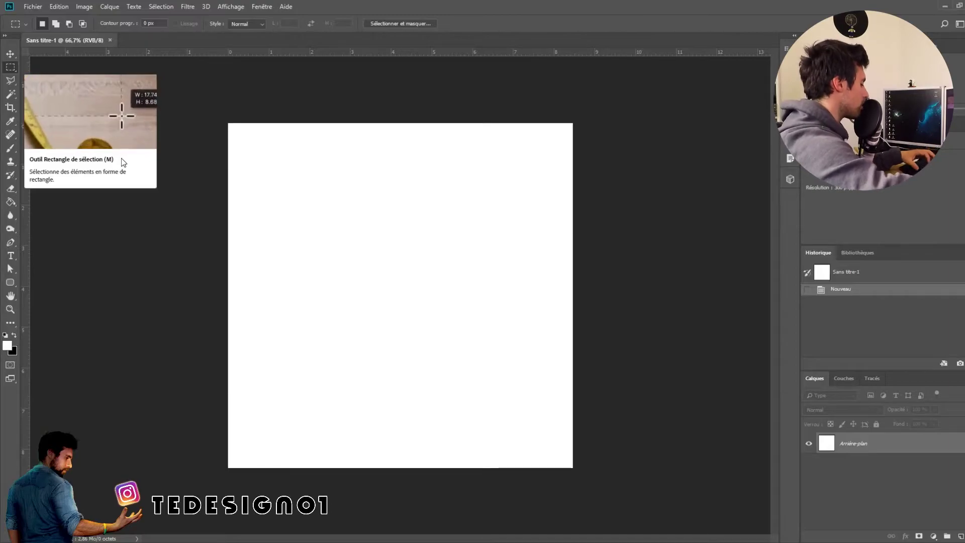
- Try switching to the Hand and Paint Bucket tools, returning to the Rectangular Marquee tool after each
{"action": "key", "text": "h"}
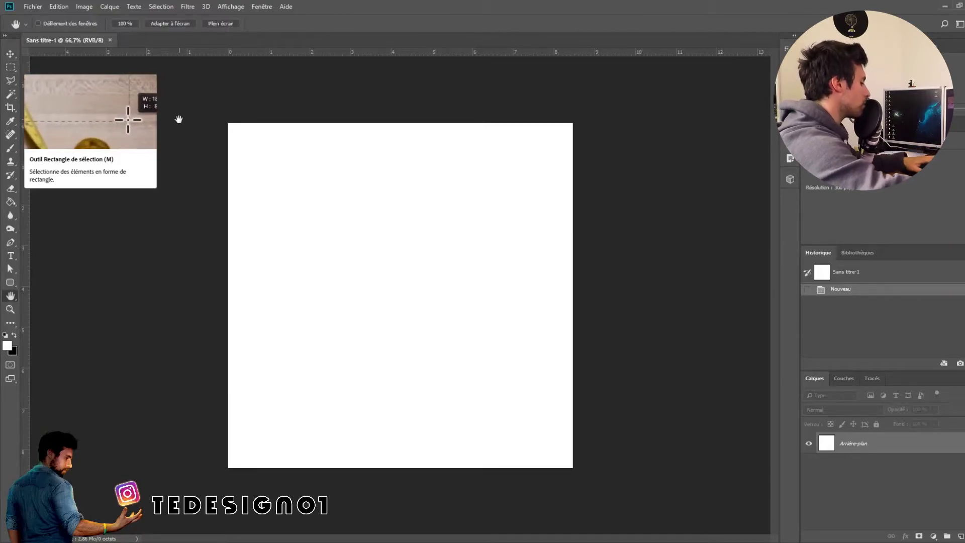
{"action": "key", "text": "m"}
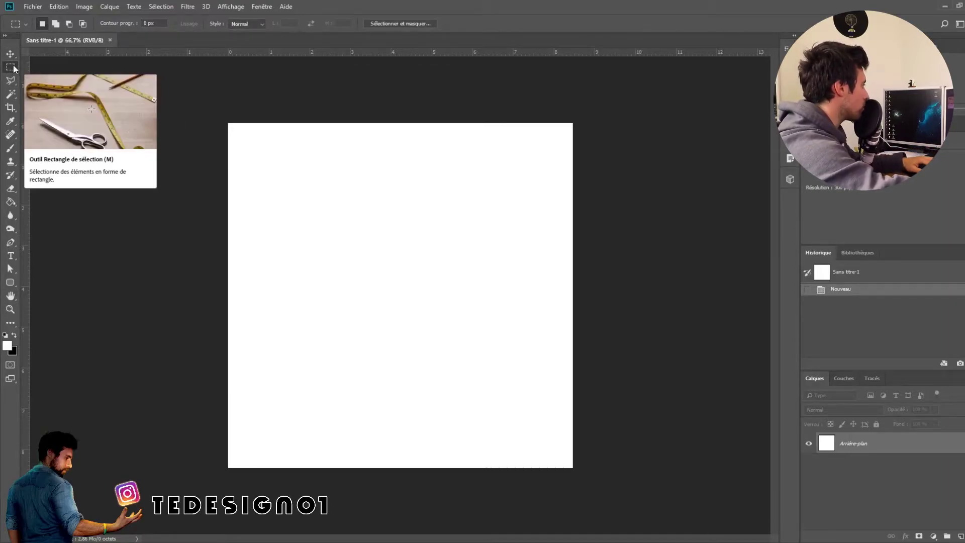
{"action": "left_click", "coordinate": [10, 202]}
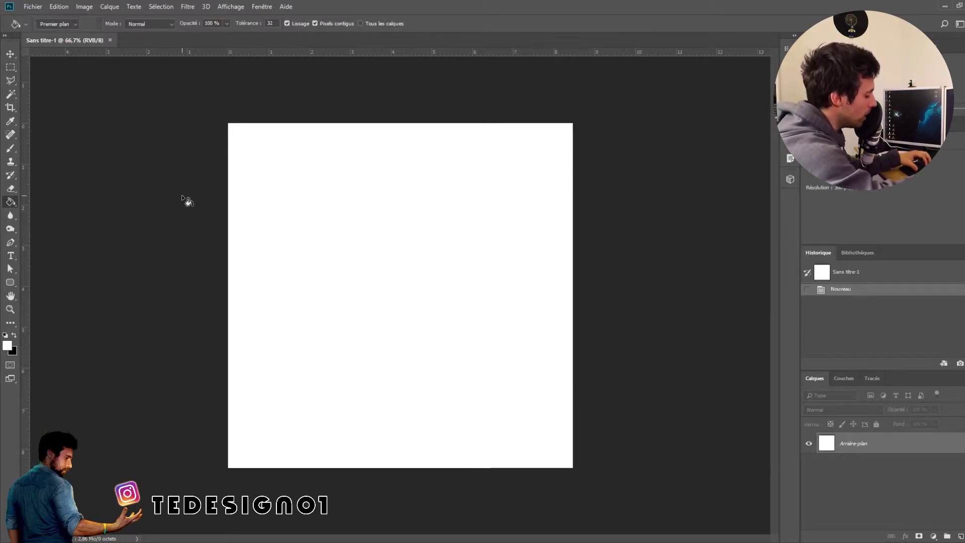
{"action": "key", "text": "m"}
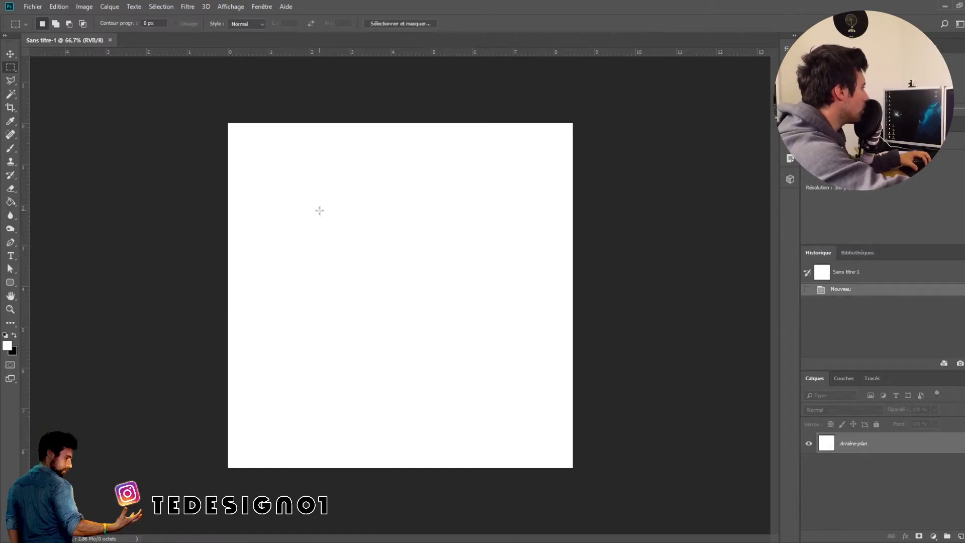
- Draw a rectangular selection about 4.3 cm wide near the canvas centre, deselect it, and repeat with a square selection
{"action": "left_click_drag", "start_coordinate": [311, 190], "coordinate": [486, 345]}
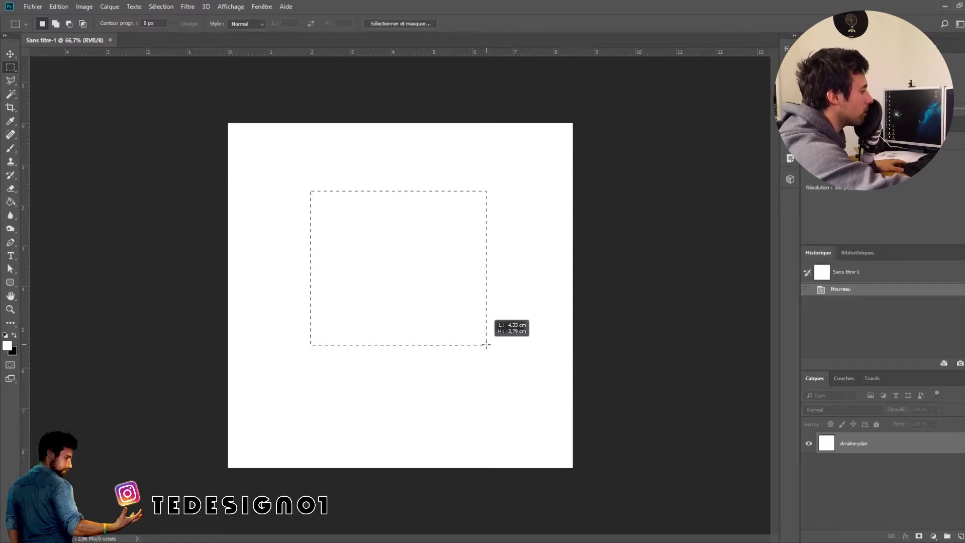
{"action": "left_click_drag", "start_coordinate": [486, 345], "coordinate": [486, 360]}
{"action": "right_click", "coordinate": [487, 360]}
{"action": "left_click", "coordinate": [325, 191]}
{"action": "left_click", "coordinate": [329, 211]}
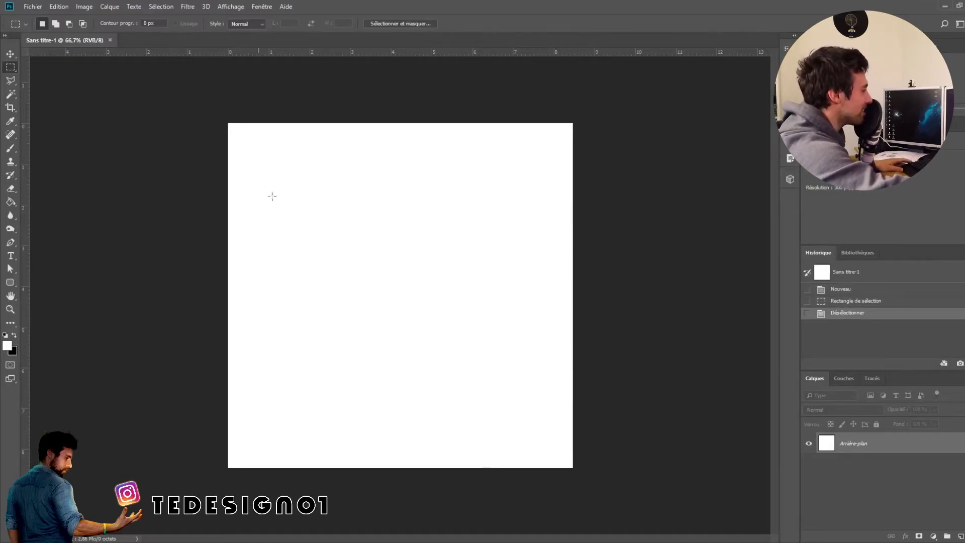
{"action": "left_click_drag", "start_coordinate": [297, 194], "coordinate": [473, 371]}
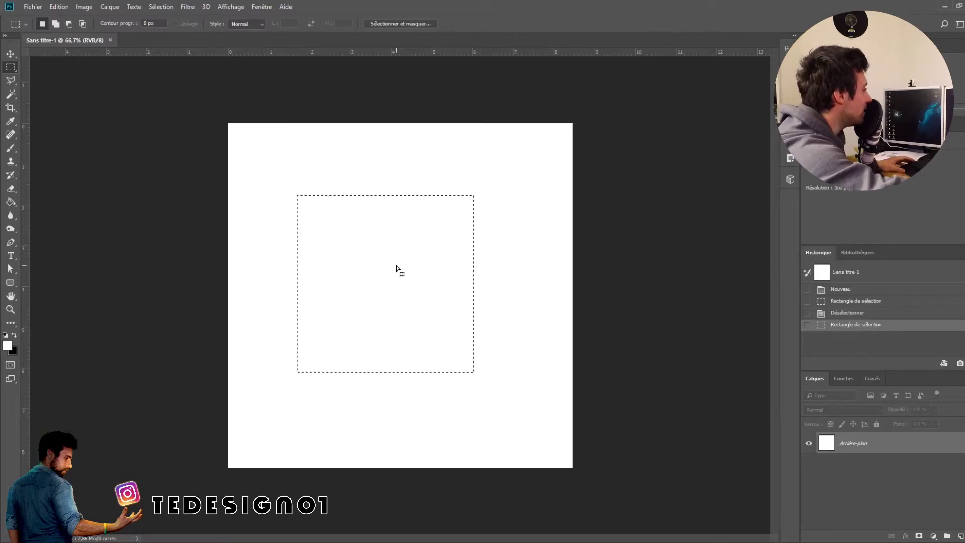
{"action": "left_click", "coordinate": [411, 269]}
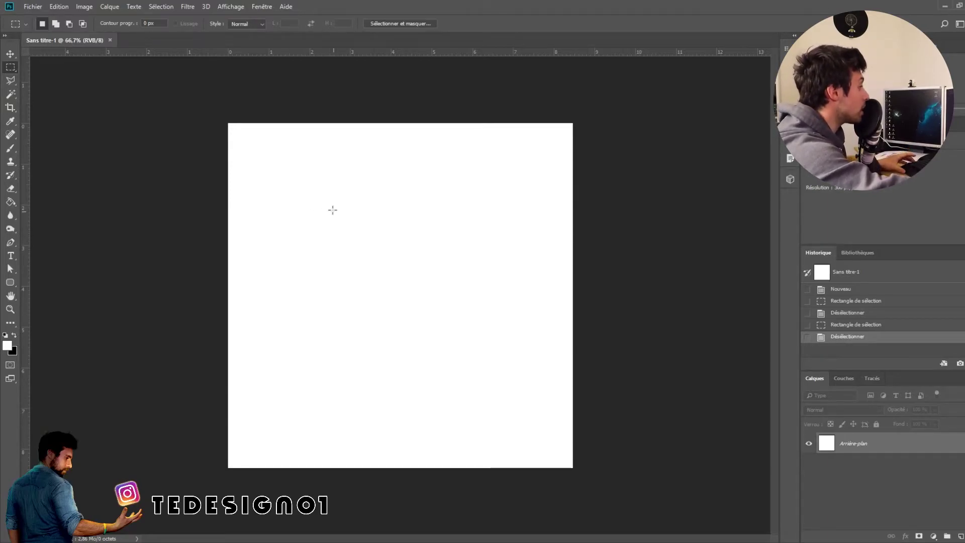
- Draw a square selection about 4.3 cm wide near the canvas centre and shift it slightly down and left
{"action": "left_click_drag", "start_coordinate": [316, 191], "coordinate": [476, 372]}
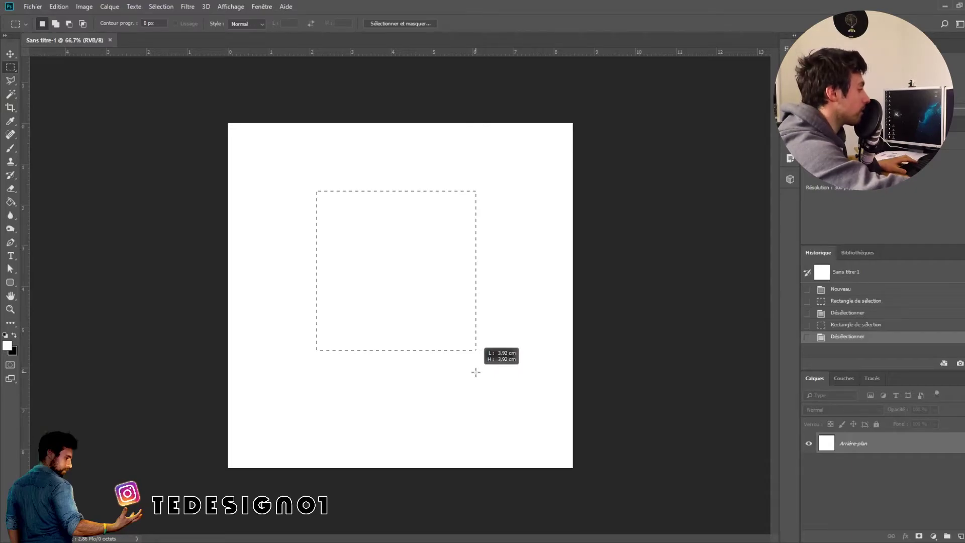
{"action": "left_click_drag", "start_coordinate": [475, 372], "coordinate": [490, 385]}
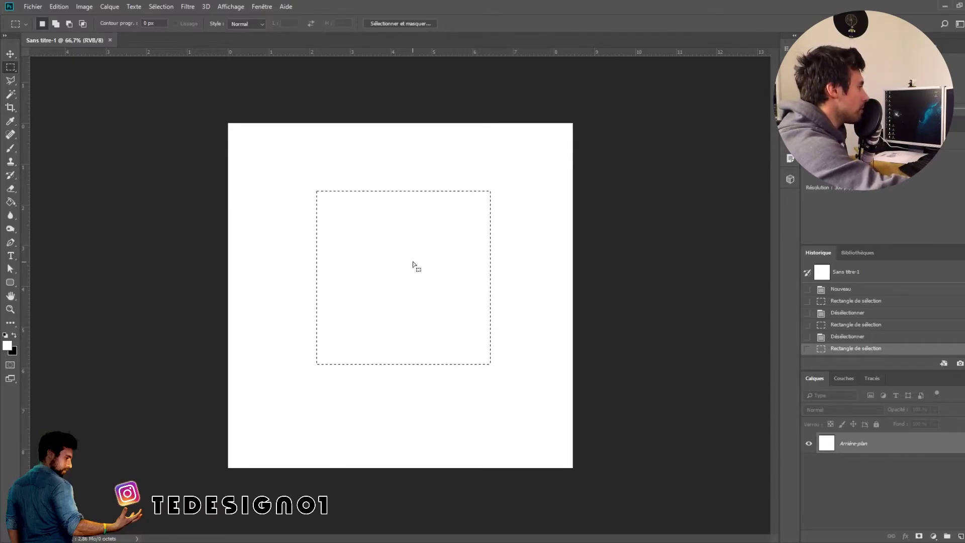
{"action": "mouse_move", "coordinate": [414, 256]}
{"action": "left_mouse_down"}
{"action": "mouse_move", "coordinate": [387, 289]}
{"action": "mouse_move", "coordinate": [379, 258]}
{"action": "mouse_move", "coordinate": [428, 234]}
{"action": "mouse_move", "coordinate": [454, 276]}
{"action": "mouse_move", "coordinate": [400, 293]}
{"action": "mouse_move", "coordinate": [397, 243]}
{"action": "mouse_move", "coordinate": [443, 276]}
{"action": "mouse_move", "coordinate": [364, 241]}
{"action": "mouse_move", "coordinate": [409, 263]}
{"action": "left_mouse_up"}
- Deselect the square and step through the history states back to the first rectangular selection and forward to the latest deselection
{"action": "left_click", "coordinate": [522, 369]}
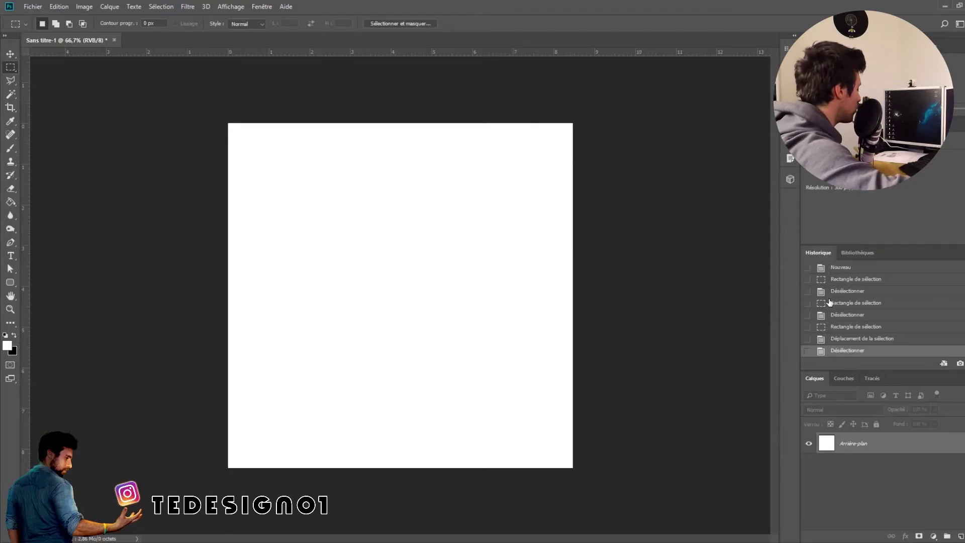
{"action": "left_click", "coordinate": [857, 340]}
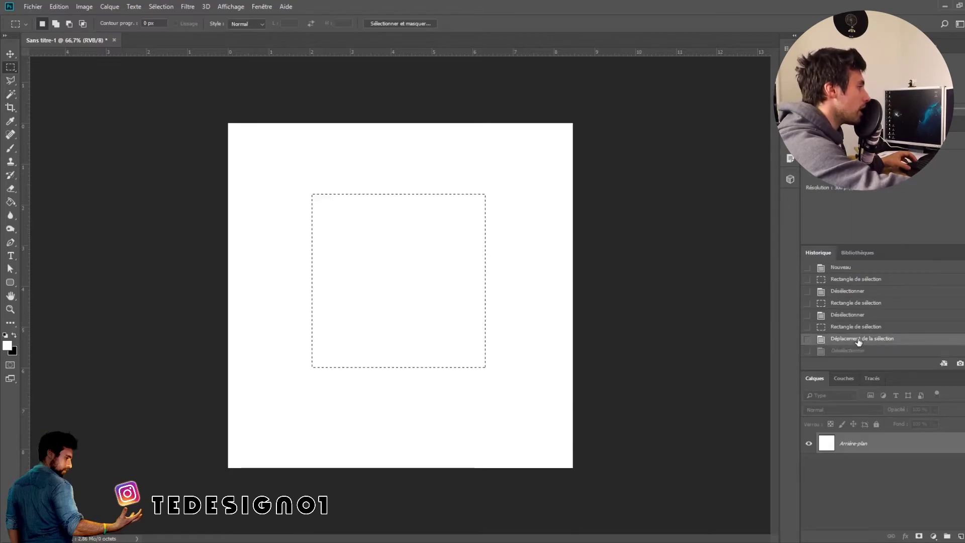
{"action": "left_click", "coordinate": [856, 328]}
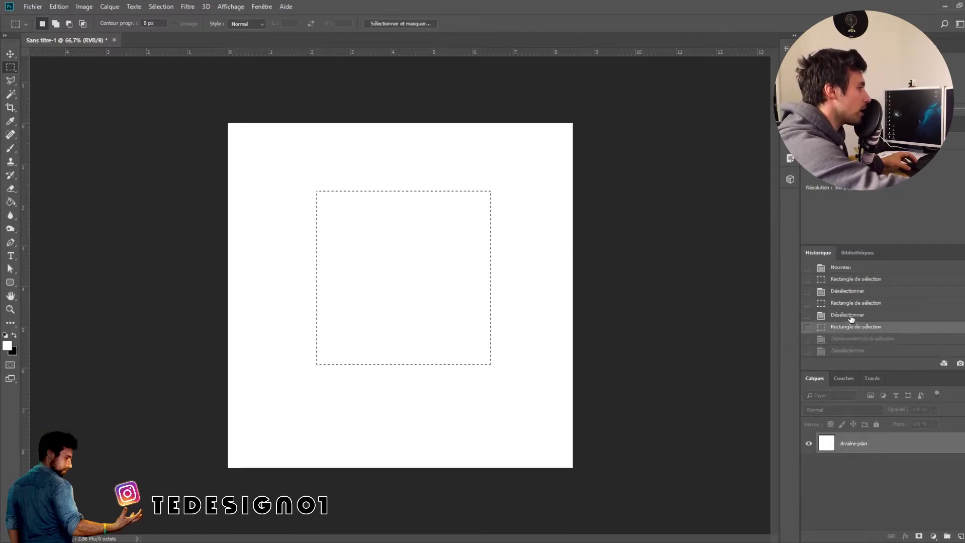
{"action": "left_click", "coordinate": [854, 303]}
{"action": "left_click", "coordinate": [852, 280]}
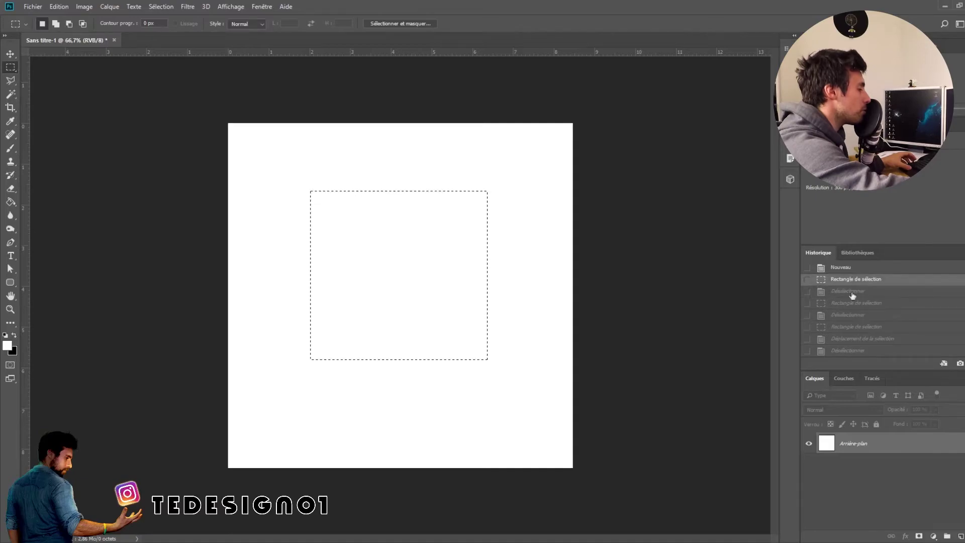
{"action": "left_click", "coordinate": [864, 339]}
{"action": "left_click", "coordinate": [865, 352]}
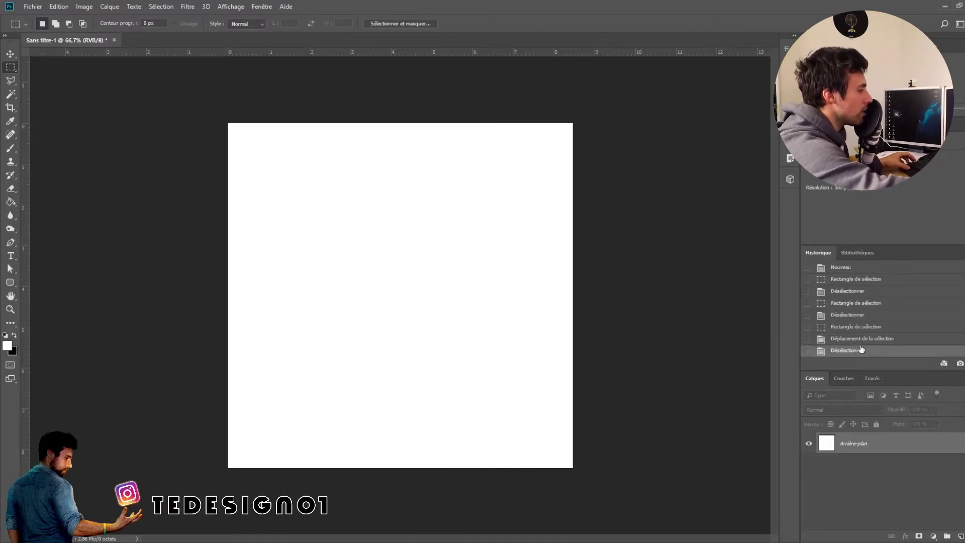
- Step back and forth over the last deselection in the history, ending on the moved square selection
{"action": "left_click", "coordinate": [859, 340]}
{"action": "left_click", "coordinate": [861, 351]}
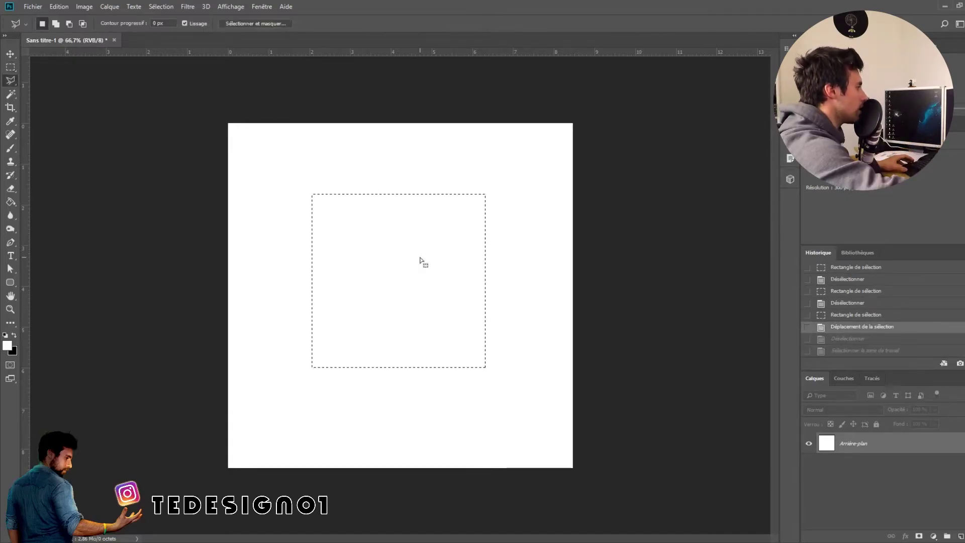
{"action": "key", "text": "ctrl+shift+z"}
{"action": "key", "text": "ctrl+z"}
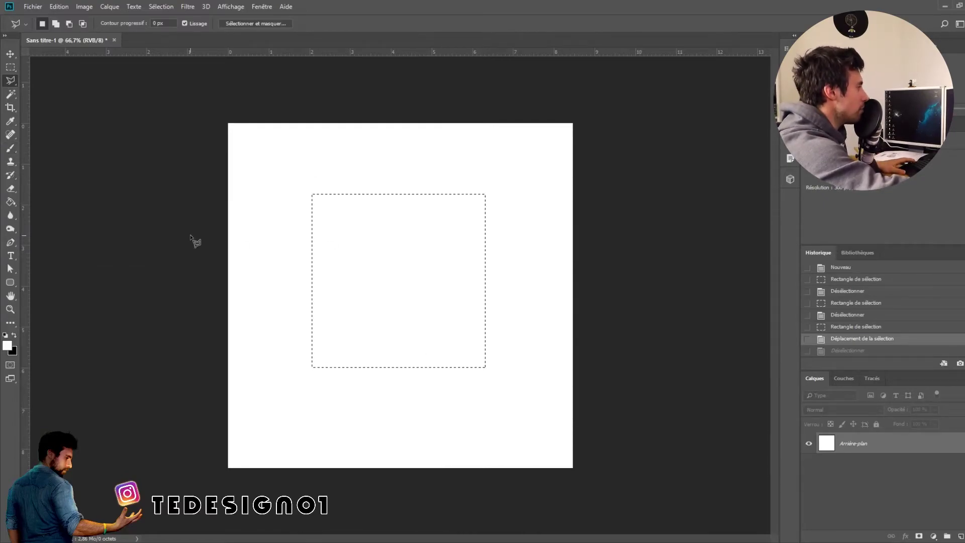
- Choose the Paint Bucket tool and set the foreground colour to pure red, ff0000
{"action": "left_click", "coordinate": [12, 203]}
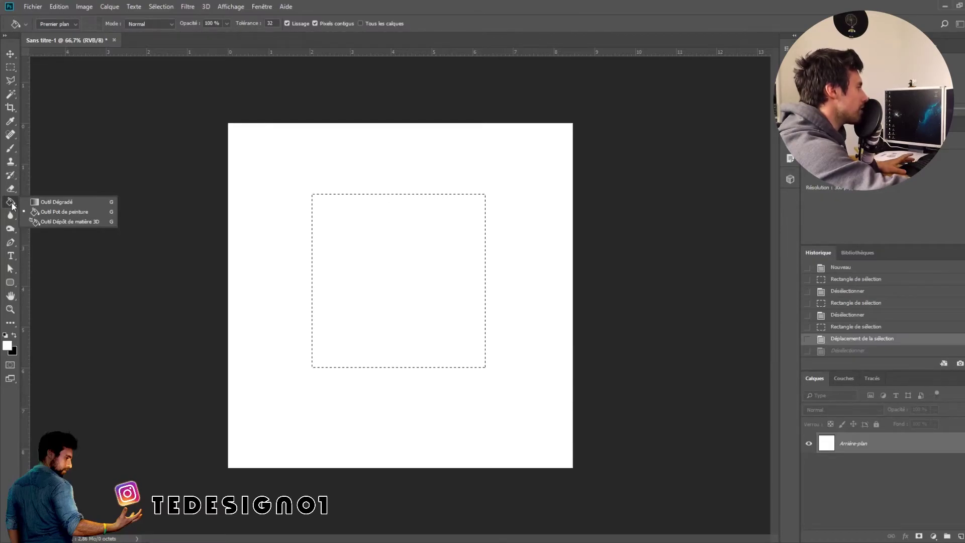
{"action": "left_click", "coordinate": [12, 204]}
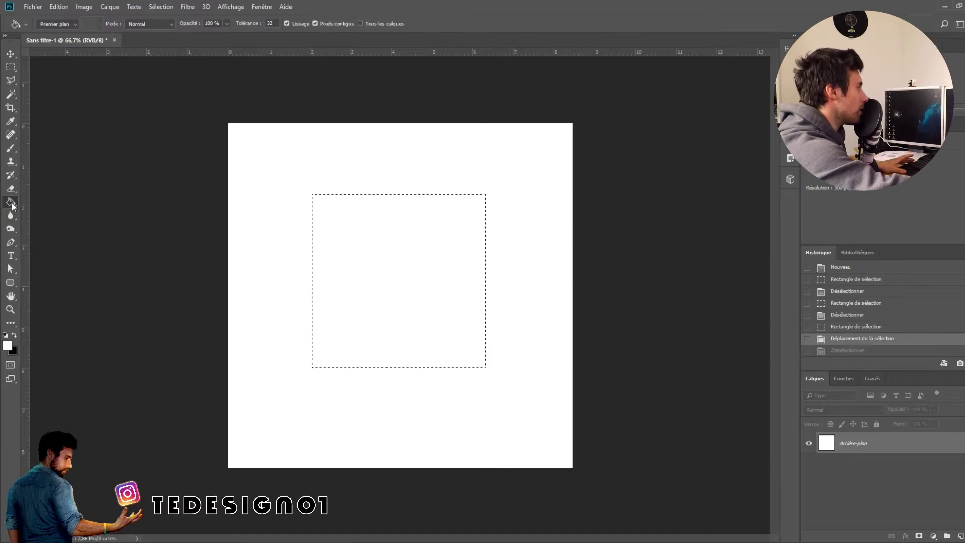
{"action": "left_click", "coordinate": [9, 347]}
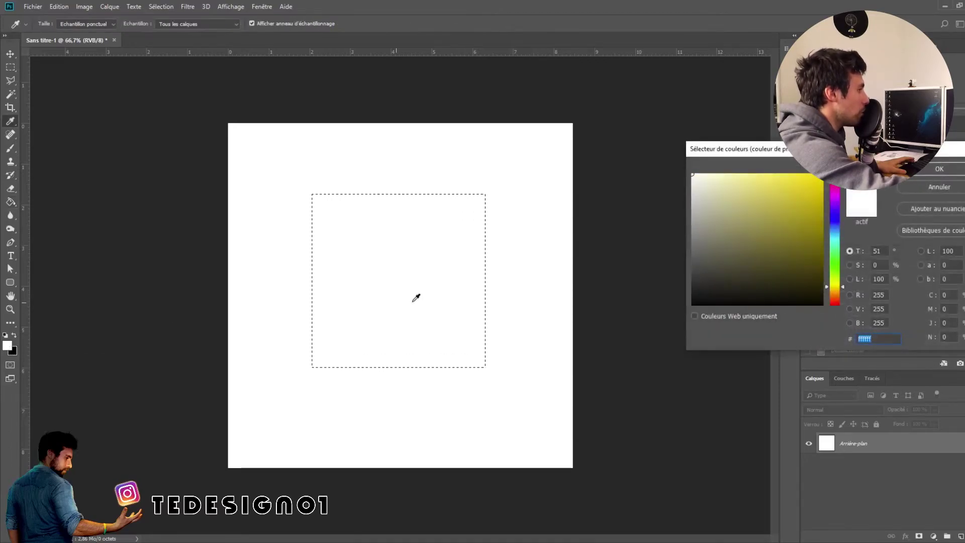
{"action": "left_click_drag", "start_coordinate": [735, 159], "coordinate": [647, 171]}
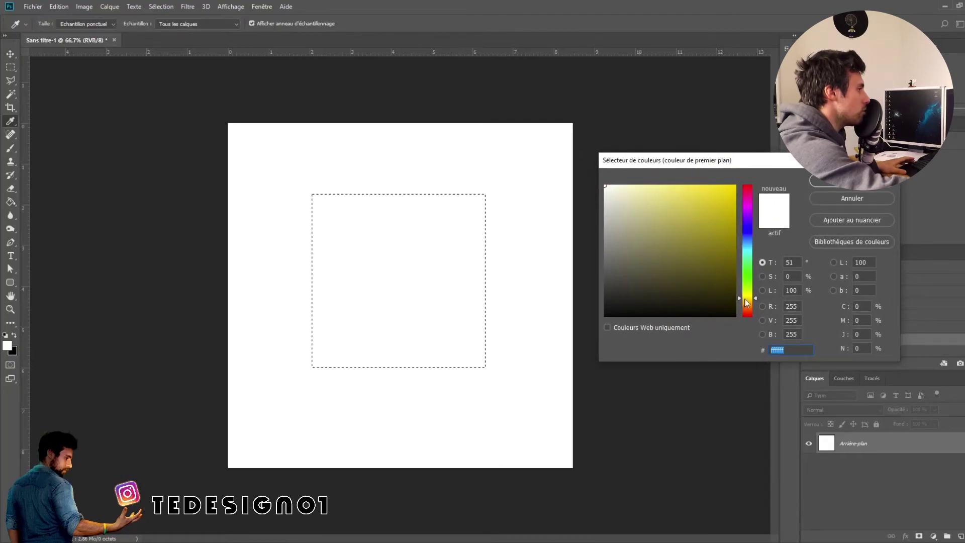
{"action": "left_click_drag", "start_coordinate": [754, 298], "coordinate": [753, 323]}
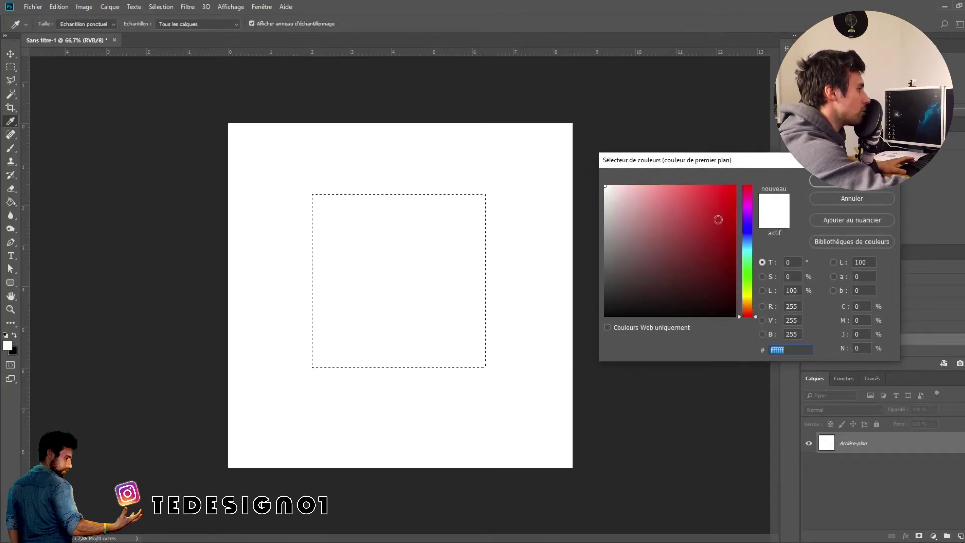
{"action": "left_click_drag", "start_coordinate": [706, 198], "coordinate": [738, 185]}
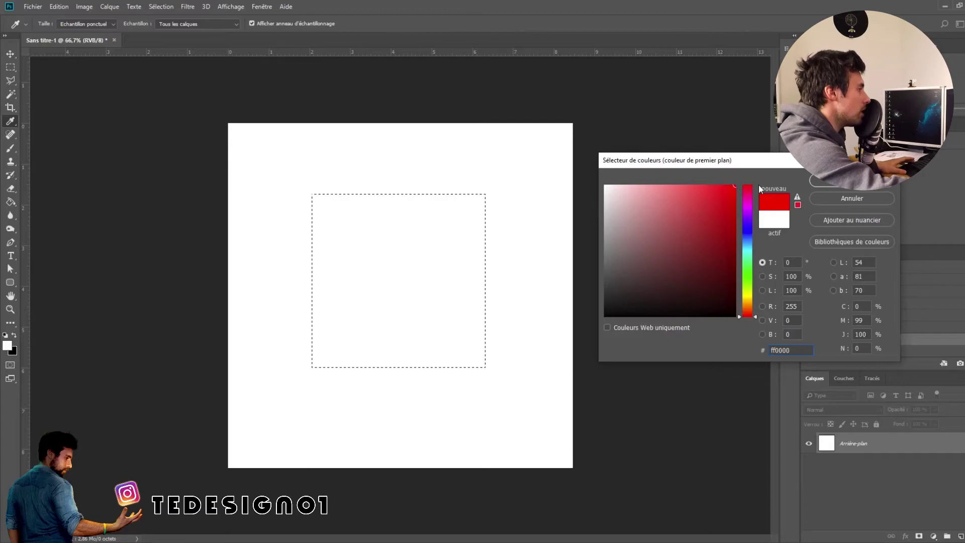
{"action": "left_click", "coordinate": [823, 181]}
- Fill the square selection with red on the background layer using the Paint Bucket, and deselect it
{"action": "key", "text": "g"}
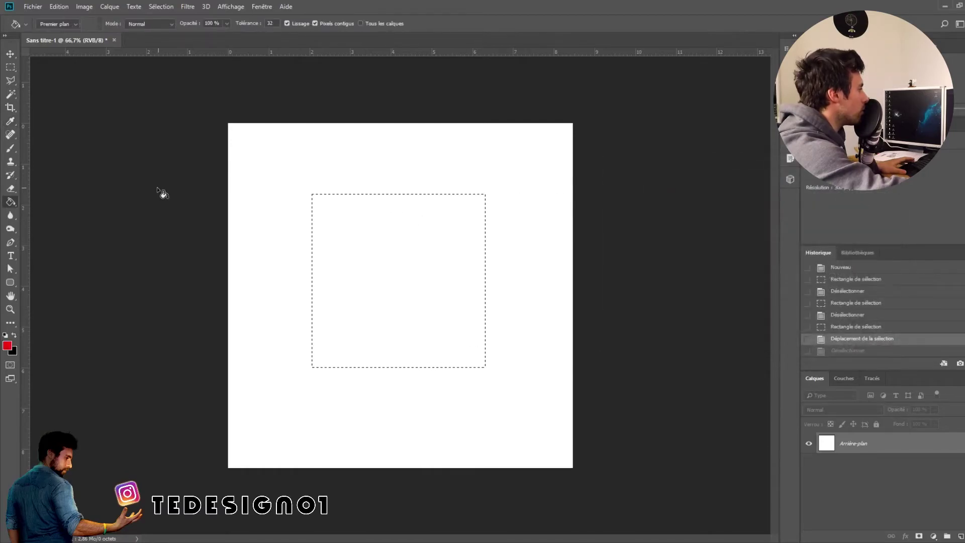
{"action": "left_click", "coordinate": [396, 241]}
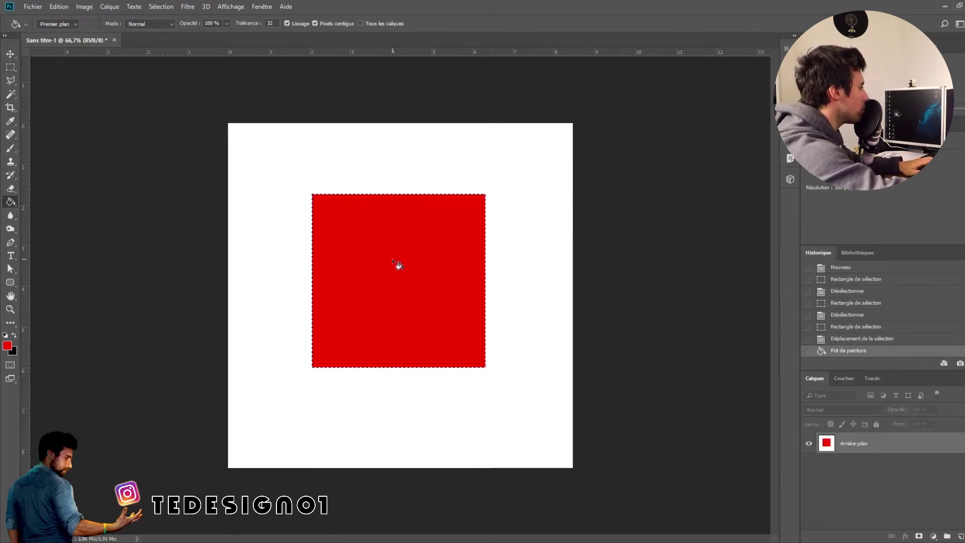
{"action": "key", "text": "m"}
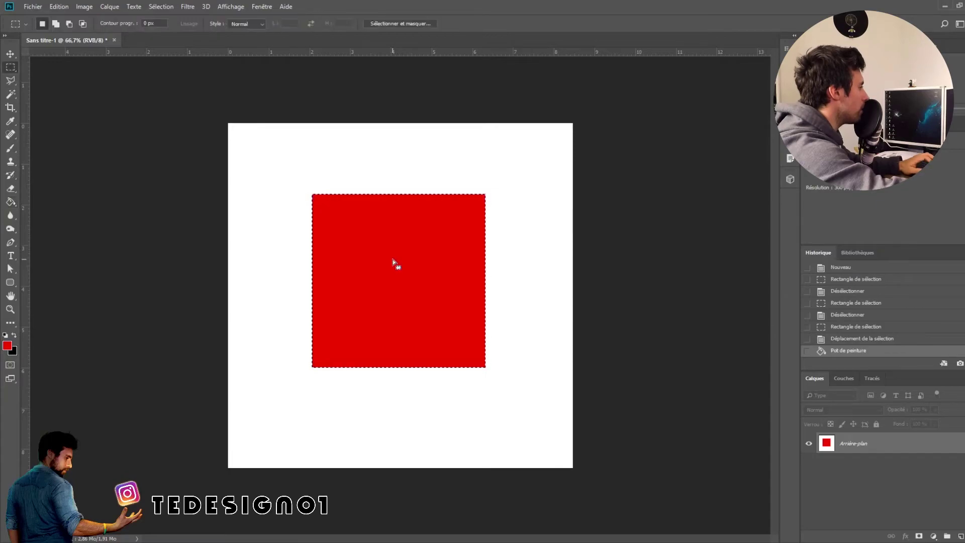
{"action": "left_click", "coordinate": [340, 234]}
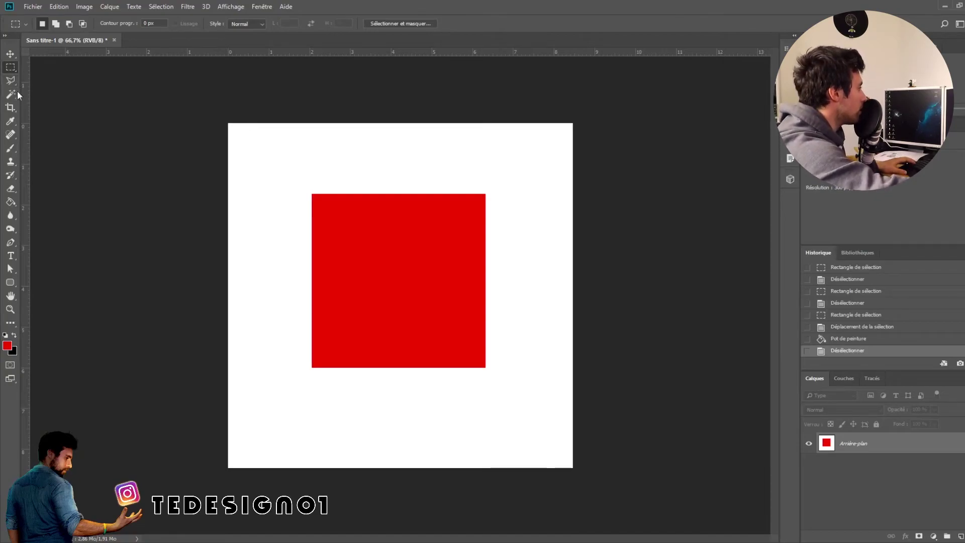
- Try to move the red square on the background layer, declining the conversion to a normal layer
{"action": "left_click", "coordinate": [10, 55]}
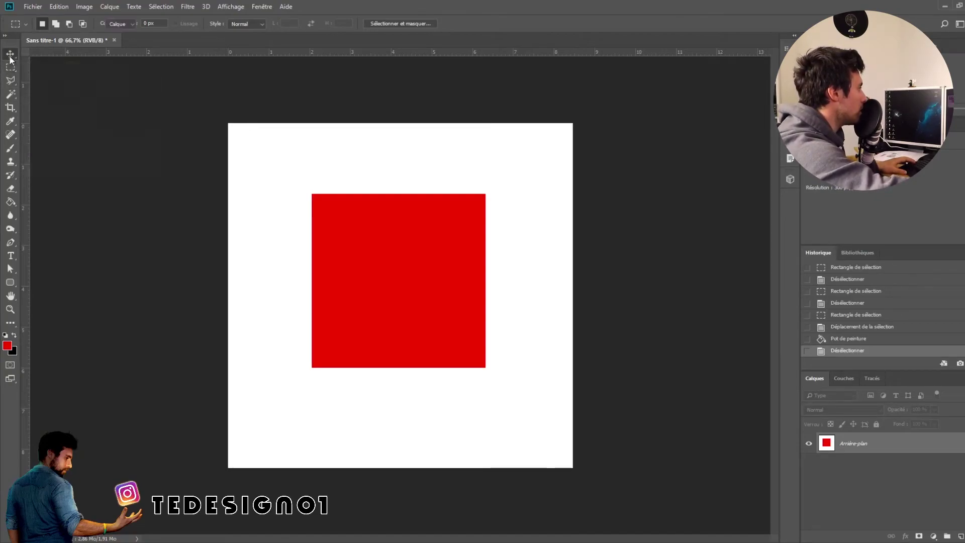
{"action": "left_click", "coordinate": [430, 221]}
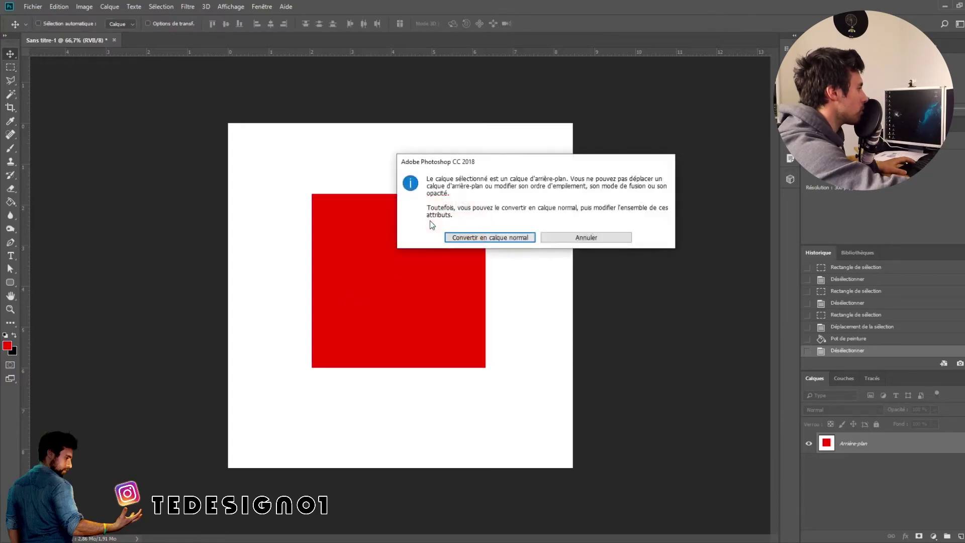
{"action": "left_click", "coordinate": [582, 239]}
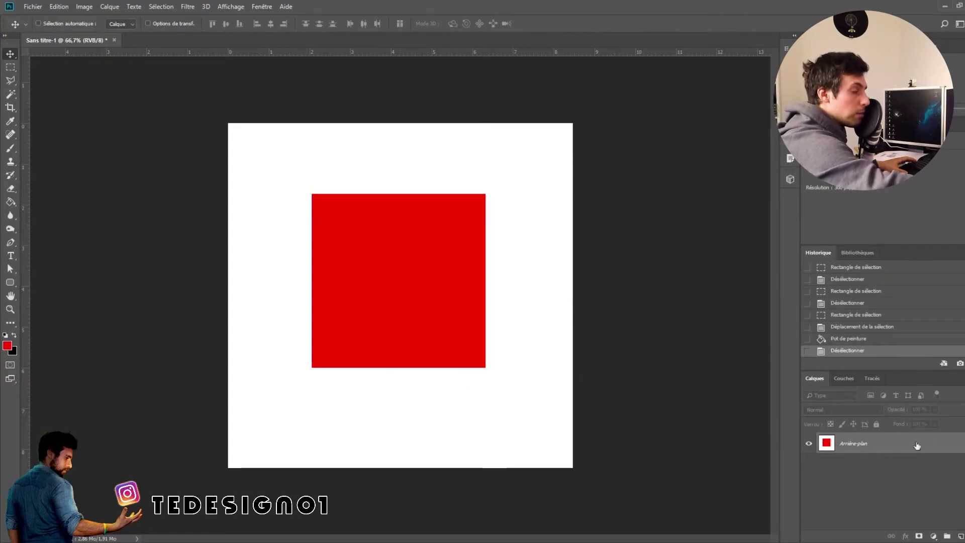
- Revert the document history to the last rectangular selection, before the selection move and the red fill
{"action": "scroll", "coordinate": [879, 308], "scroll_direction": "up", "scroll_amount": 2}
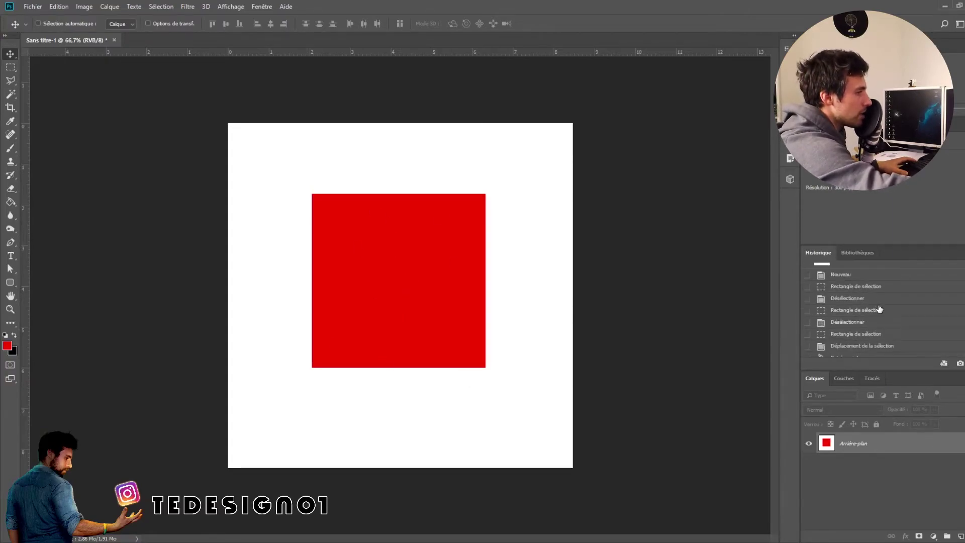
{"action": "scroll", "coordinate": [881, 345], "scroll_direction": "down", "scroll_amount": 2}
{"action": "left_click", "coordinate": [859, 317]}
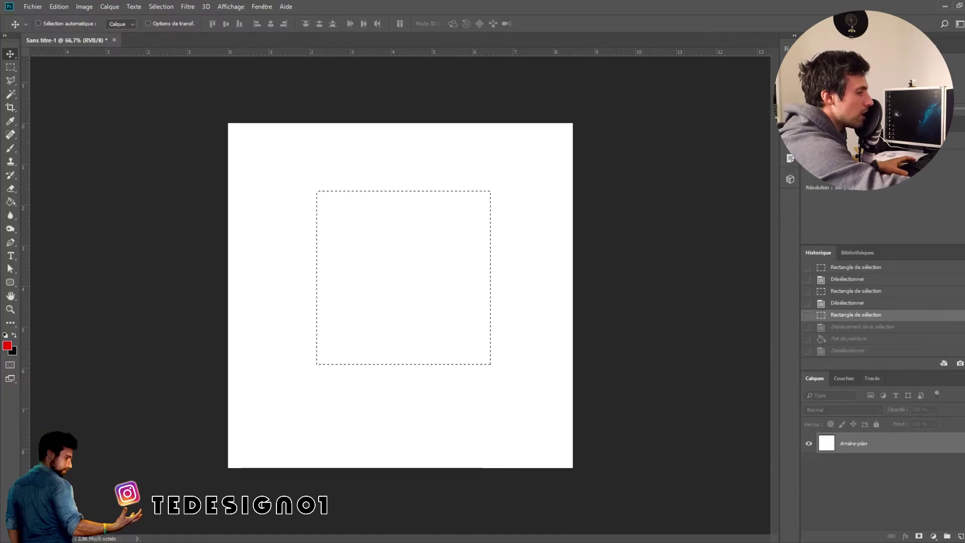
- Add a new layer and fill the square selection with red on it using the Paint Bucket
{"action": "left_click", "coordinate": [960, 537]}
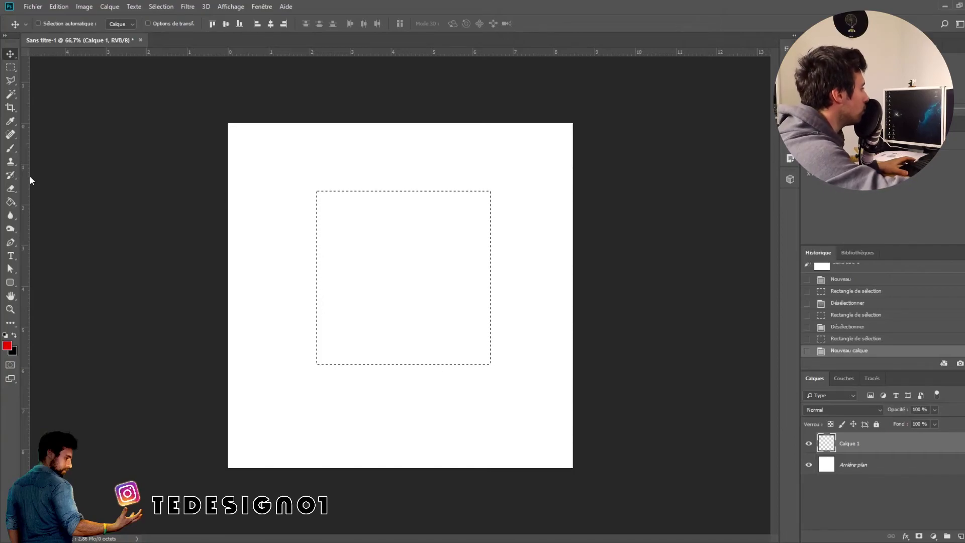
{"action": "left_click", "coordinate": [11, 202]}
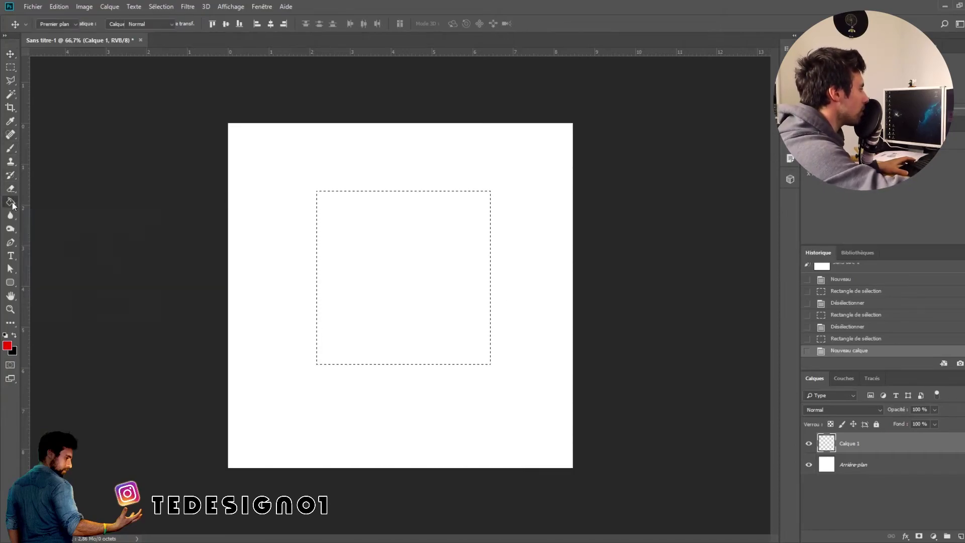
{"action": "left_click", "coordinate": [402, 268]}
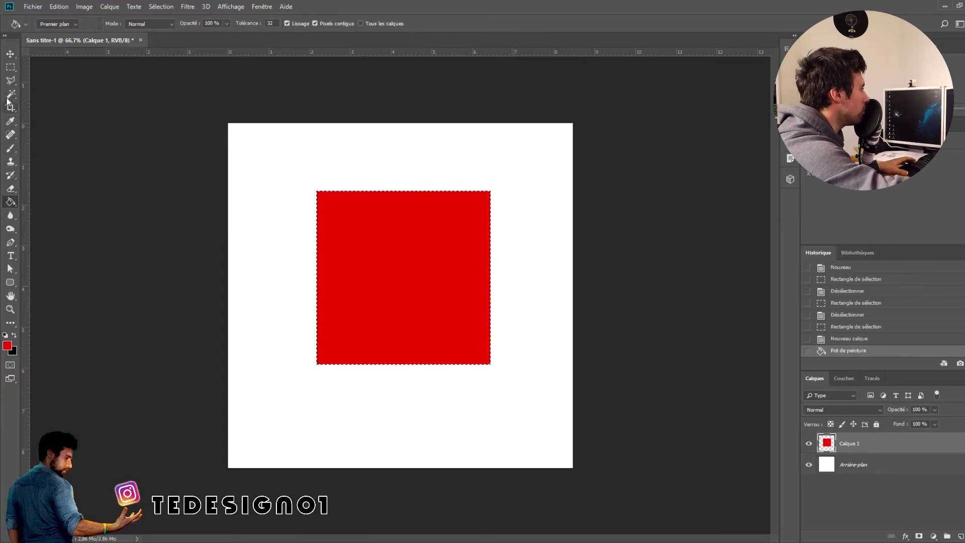
- Deselect the red square and move it slightly down on its own layer
{"action": "key", "text": "m"}
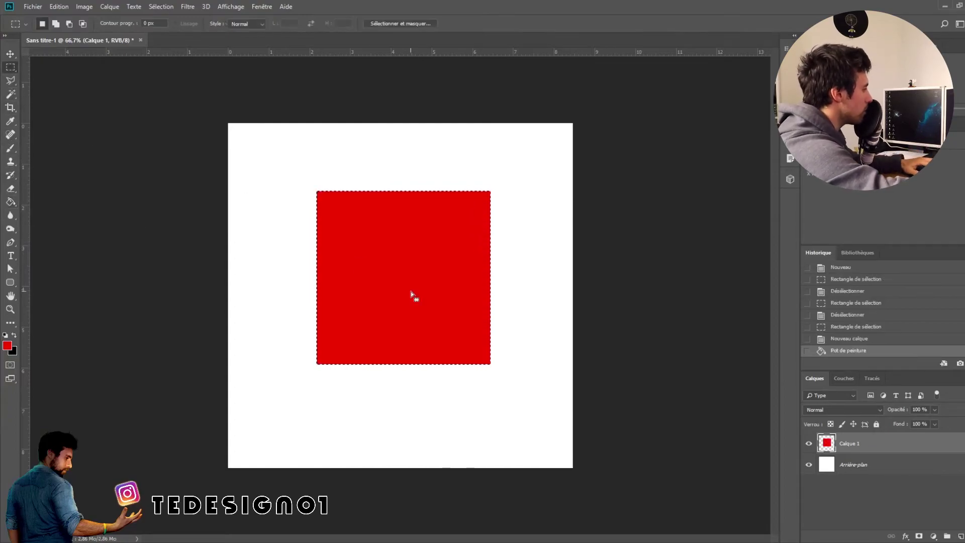
{"action": "left_click", "coordinate": [411, 291]}
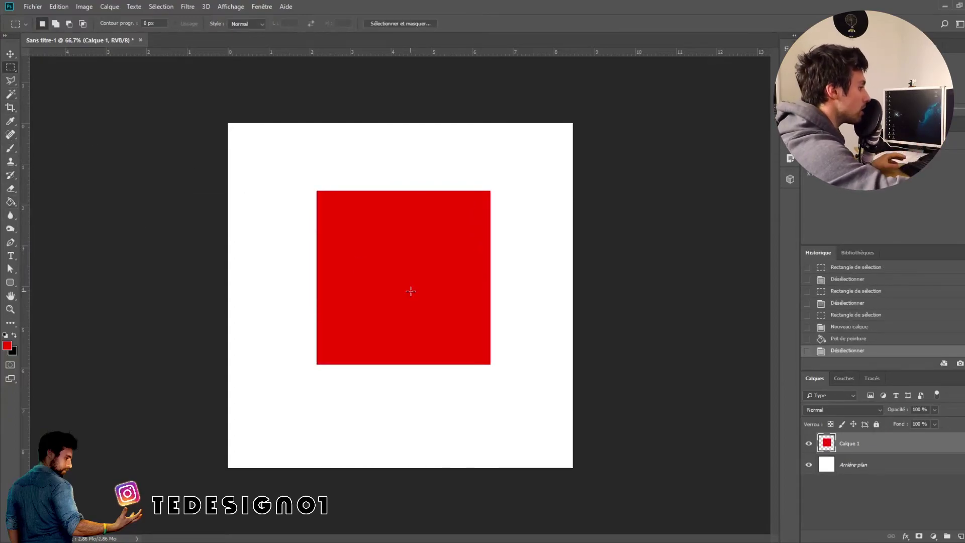
{"action": "key", "text": "v"}
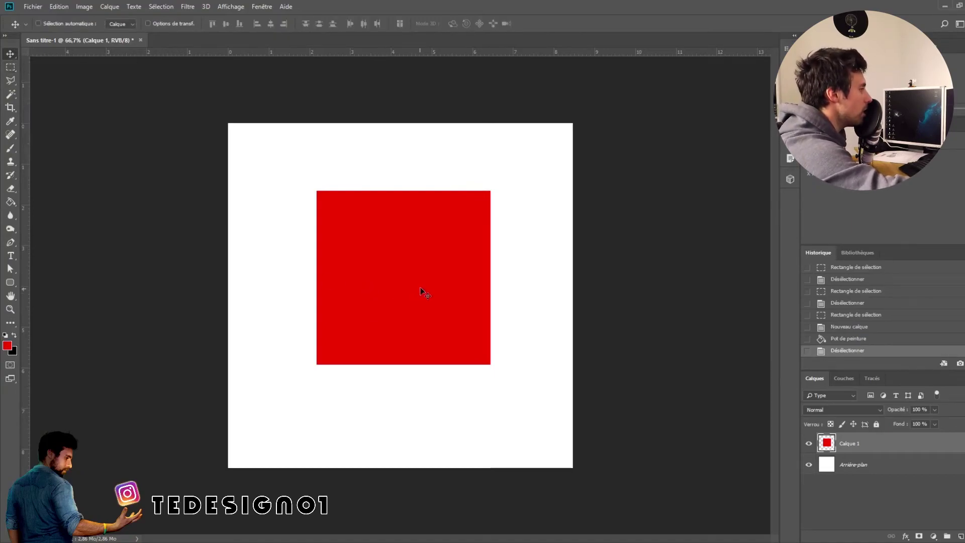
{"action": "mouse_move", "coordinate": [403, 289]}
{"action": "left_mouse_down"}
{"action": "mouse_move", "coordinate": [372, 291]}
{"action": "mouse_move", "coordinate": [351, 262]}
{"action": "mouse_move", "coordinate": [447, 234]}
{"action": "mouse_move", "coordinate": [458, 304]}
{"action": "mouse_move", "coordinate": [400, 304]}
{"action": "left_mouse_up"}
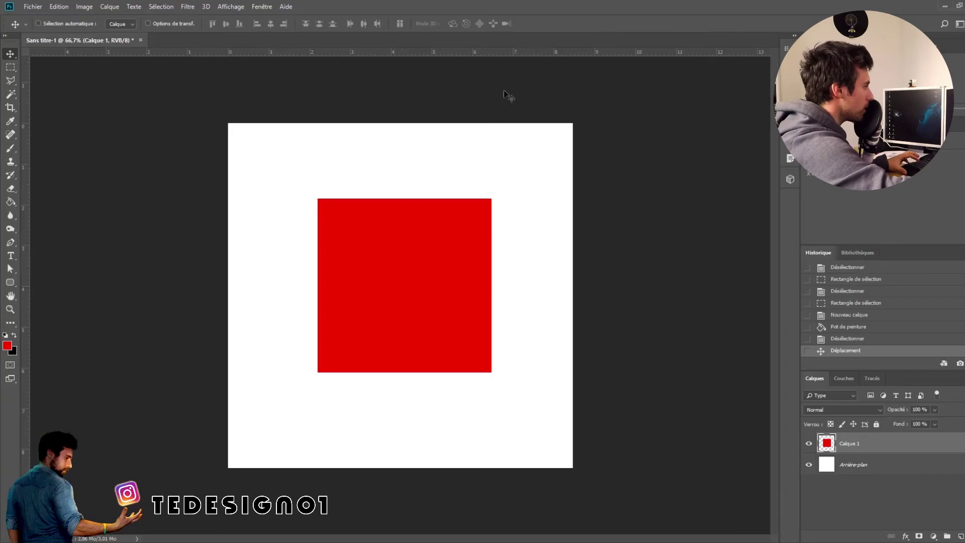
- Paste the copied green car photo as a new layer and enlarge it to cover the whole canvas
{"action": "key", "text": "ctrl+v"}
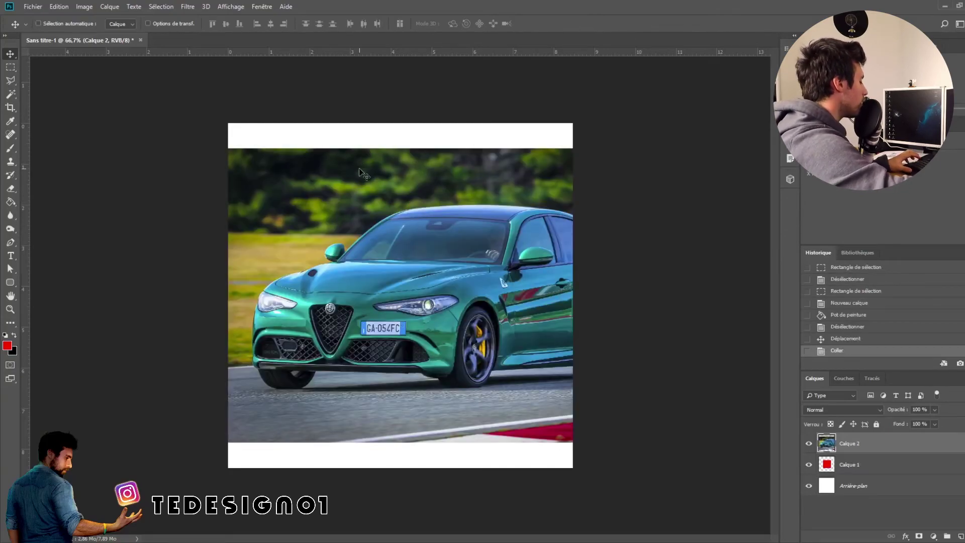
{"action": "key", "text": "ctrl+t"}
{"action": "left_click_drag", "start_coordinate": [670, 443], "coordinate": [775, 512]}
{"action": "left_click_drag", "start_coordinate": [610, 419], "coordinate": [586, 391]}
{"action": "key", "text": "Return"}
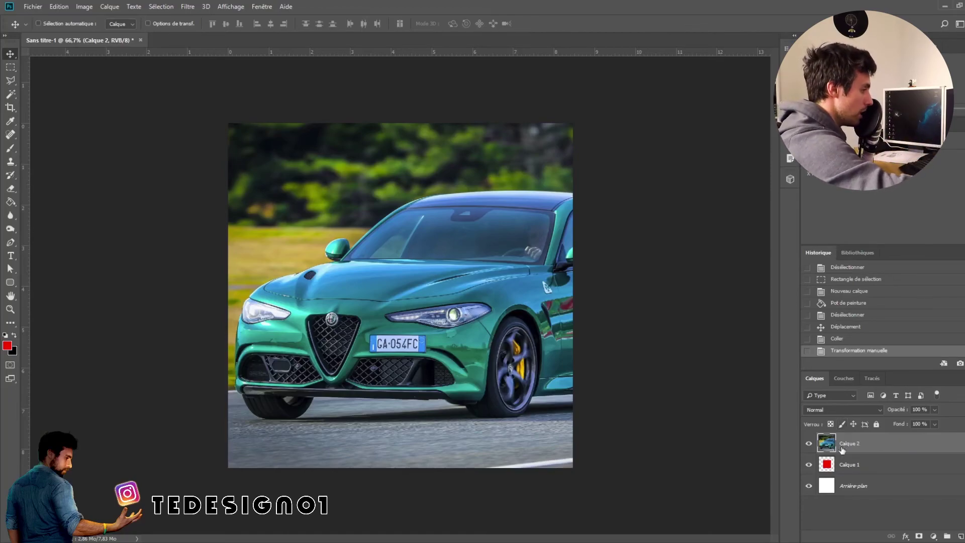
- Bring the red square's layer above the car photo and shift the square and the photo slightly, each independently
{"action": "left_click_drag", "start_coordinate": [842, 467], "coordinate": [827, 444]}
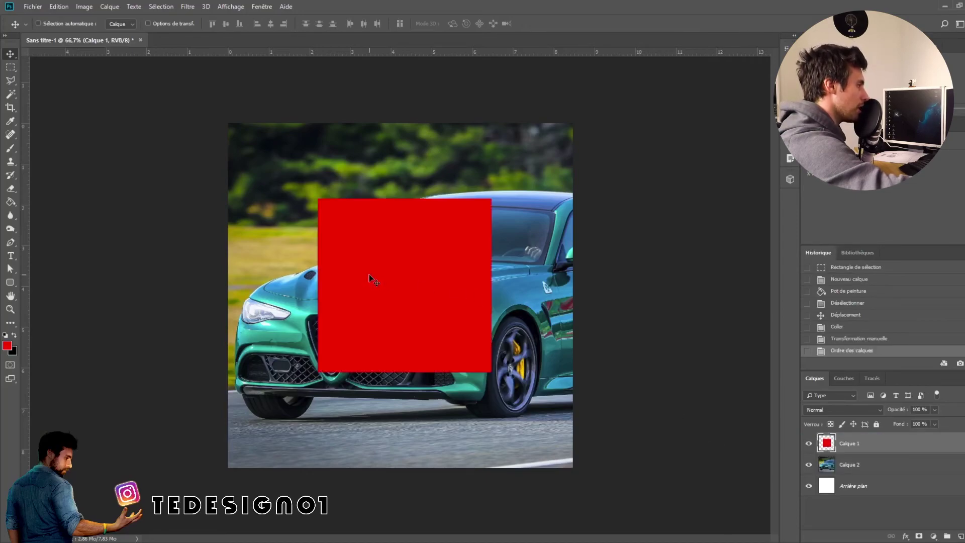
{"action": "left_click_drag", "start_coordinate": [369, 277], "coordinate": [356, 299]}
{"action": "left_click", "coordinate": [843, 464]}
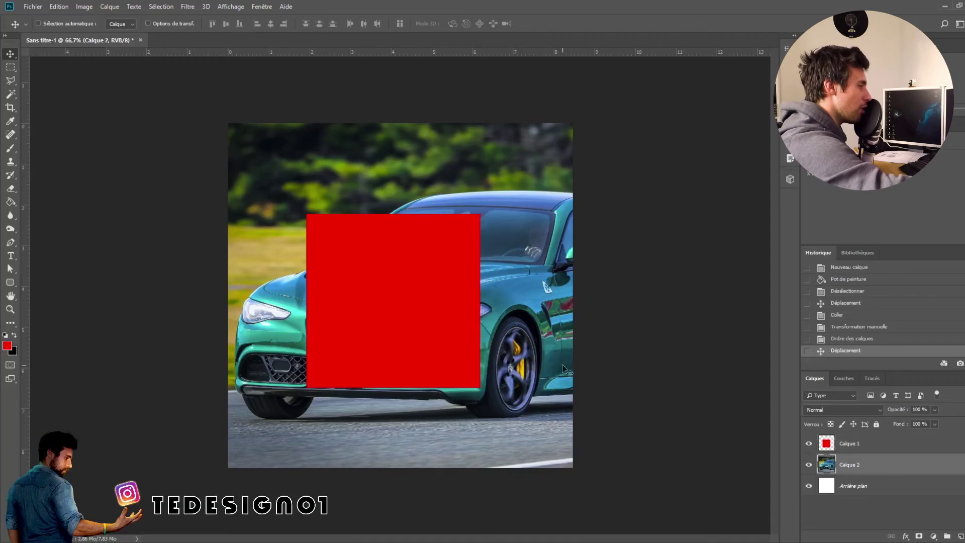
{"action": "mouse_move", "coordinate": [522, 369]}
{"action": "left_mouse_down"}
{"action": "mouse_move", "coordinate": [517, 349]}
{"action": "mouse_move", "coordinate": [540, 356]}
{"action": "mouse_move", "coordinate": [477, 359]}
{"action": "mouse_move", "coordinate": [487, 368]}
{"action": "mouse_move", "coordinate": [500, 352]}
{"action": "mouse_move", "coordinate": [514, 367]}
{"action": "left_mouse_up"}
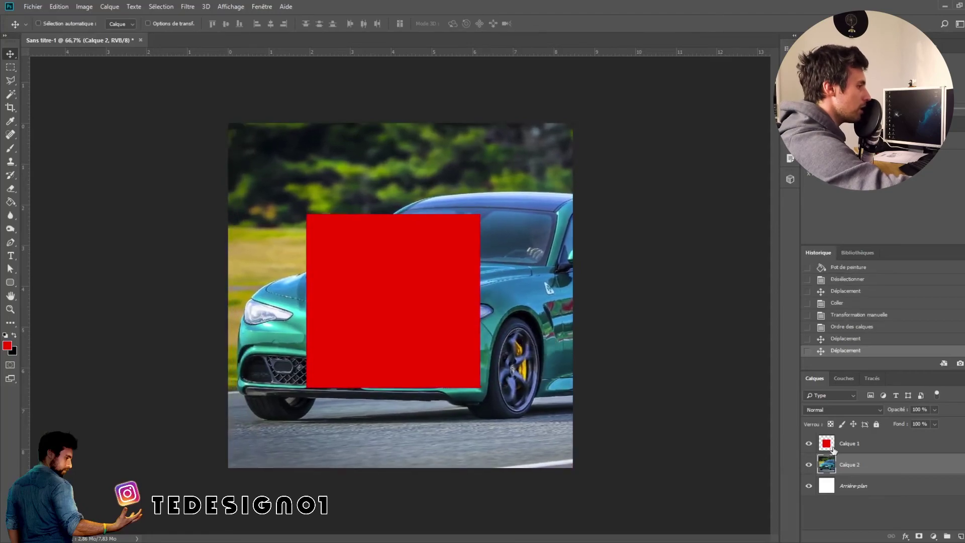
- Hide the red square's layer and draw a rectangular selection around the car's licence plate
{"action": "left_click", "coordinate": [834, 448]}
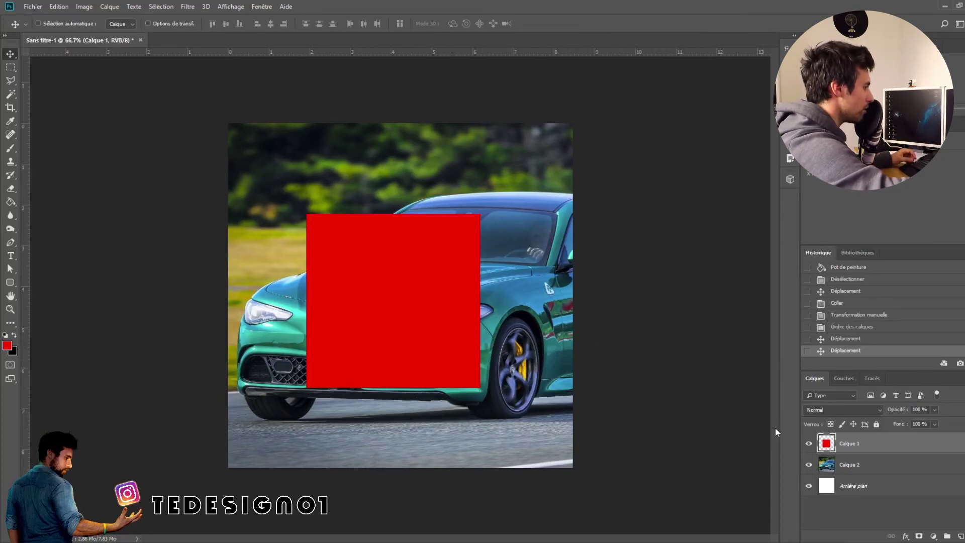
{"action": "left_click", "coordinate": [809, 444]}
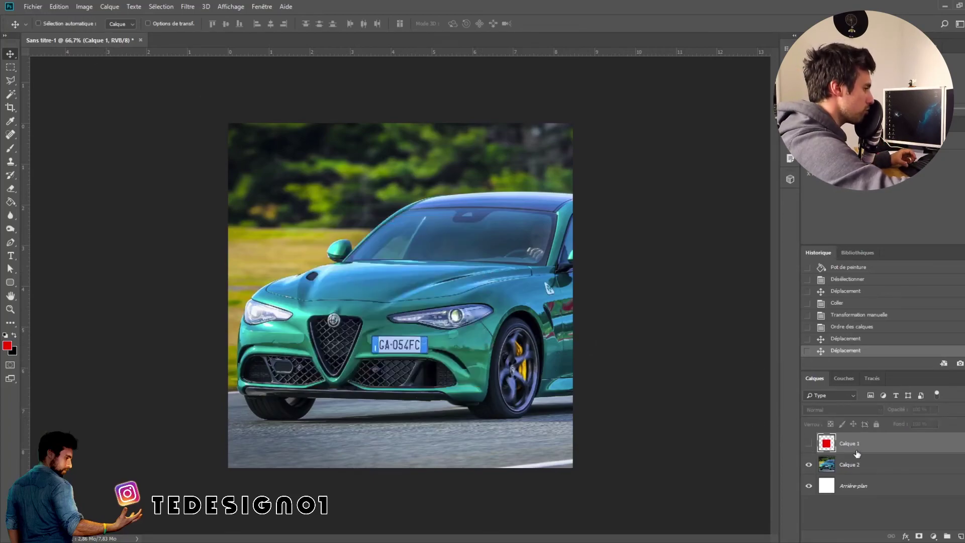
{"action": "left_click", "coordinate": [10, 67]}
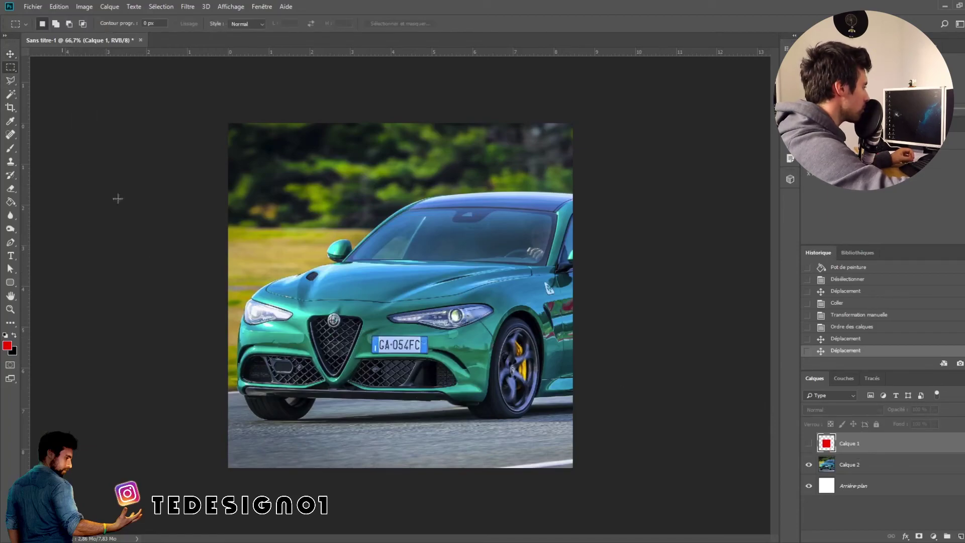
{"action": "left_click_drag", "start_coordinate": [372, 336], "coordinate": [427, 353]}
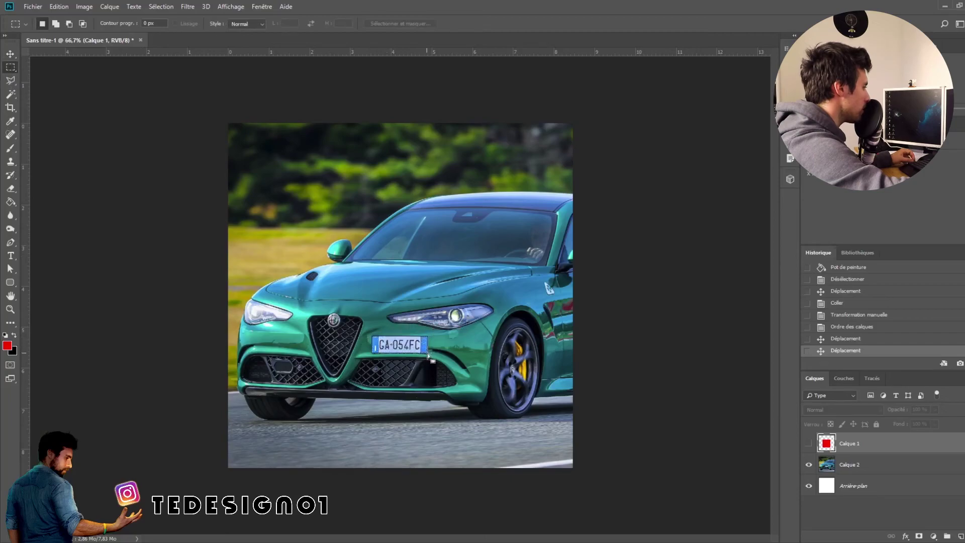
- Set the foreground colour to white
{"action": "left_click", "coordinate": [7, 346]}
{"action": "type", "text": "ffffff"}
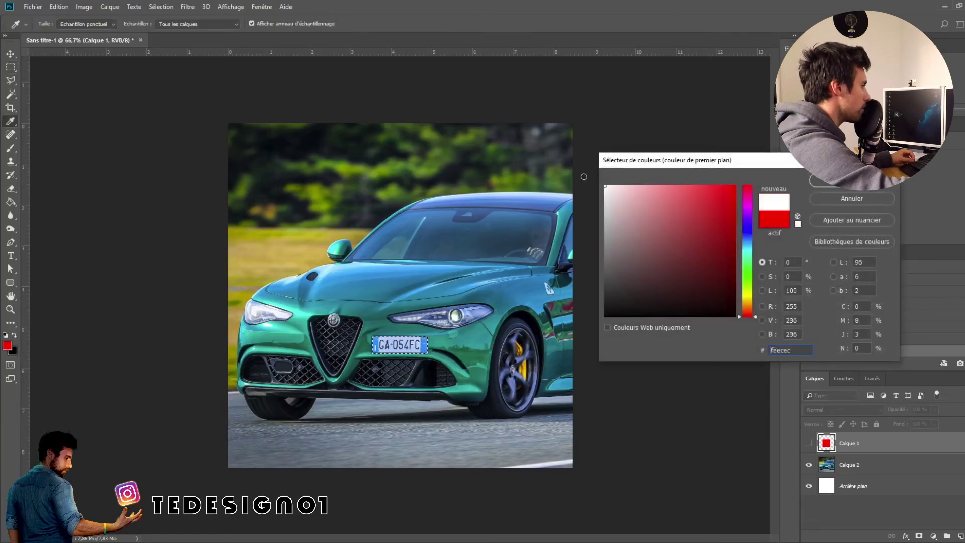
{"action": "key", "text": "Return"}
{"action": "key", "text": "m"}
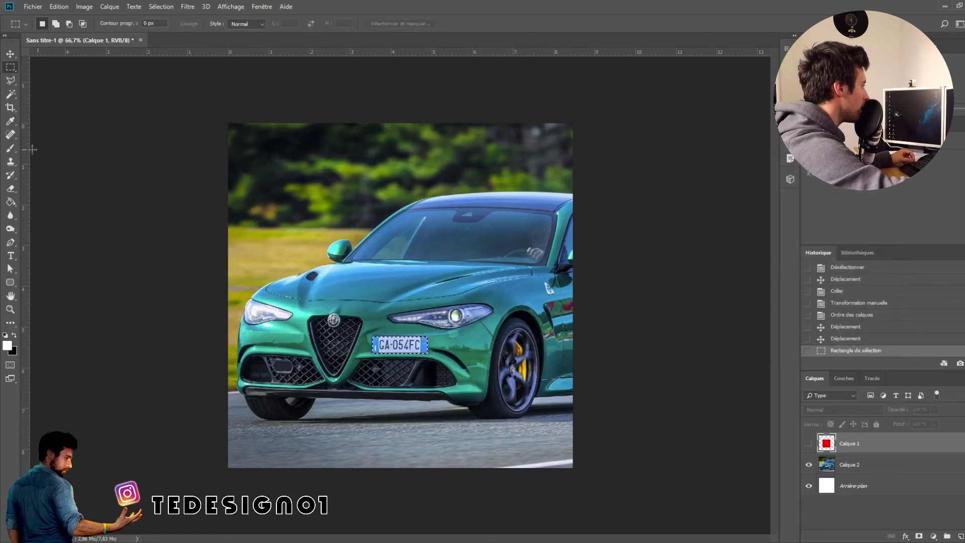
- Try to fill the licence plate selection with white using the Paint Bucket directly on the car photo's layer, and revert those fills
{"action": "left_click", "coordinate": [11, 203]}
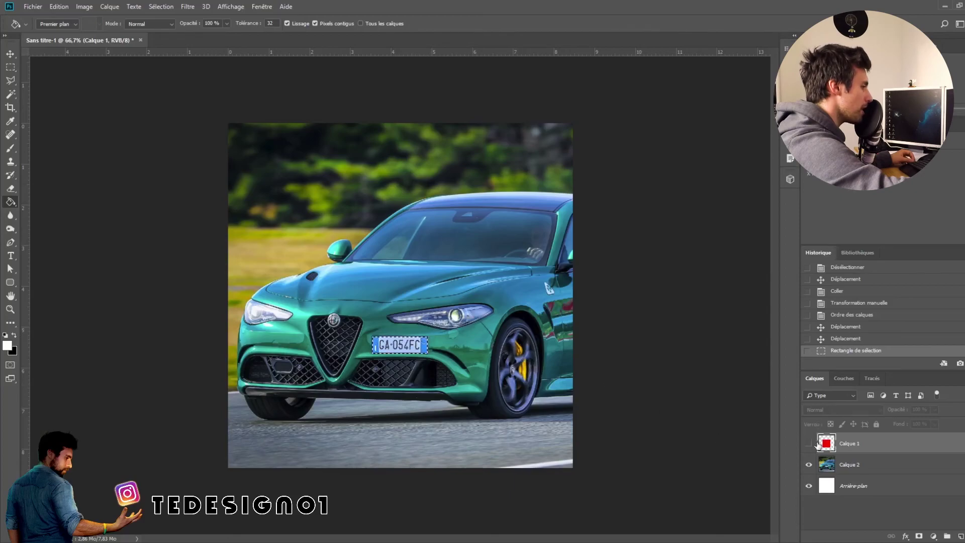
{"action": "left_click", "coordinate": [844, 469]}
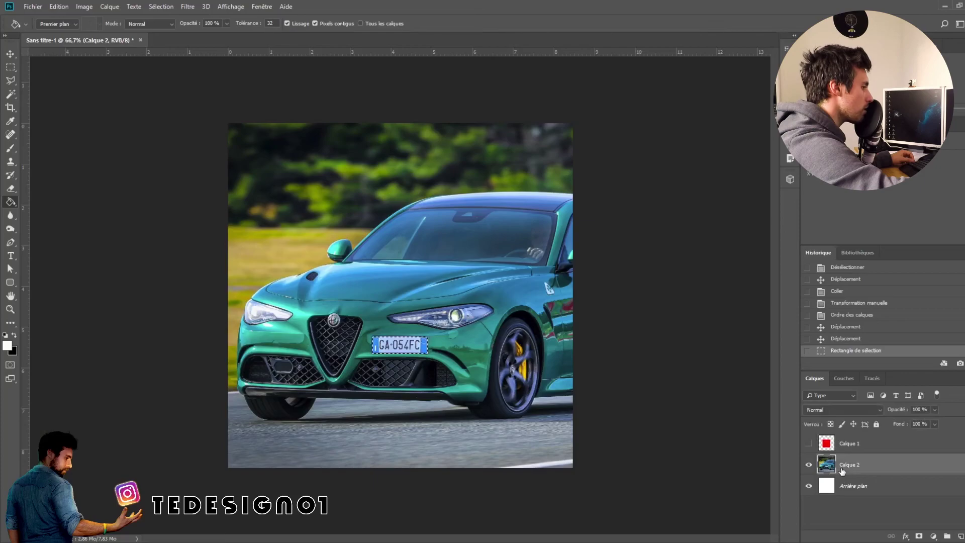
{"action": "left_click", "coordinate": [403, 345]}
{"action": "left_click", "coordinate": [405, 346]}
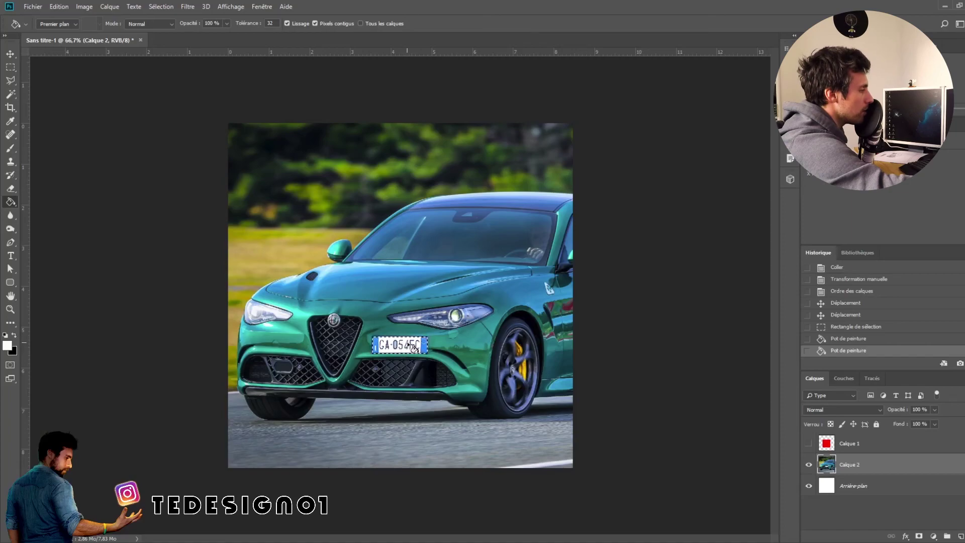
{"action": "left_click", "coordinate": [380, 346]}
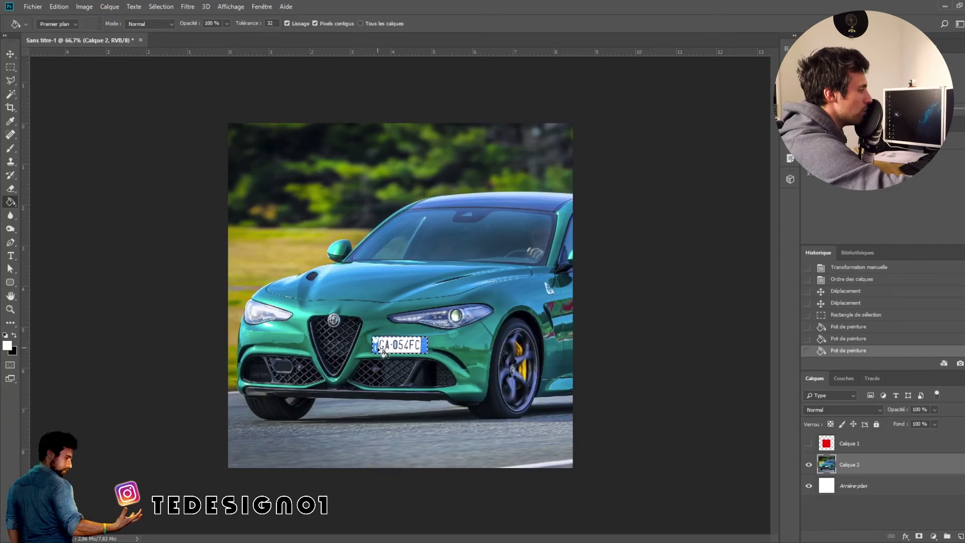
{"action": "left_click", "coordinate": [379, 348]}
{"action": "left_click", "coordinate": [426, 350]}
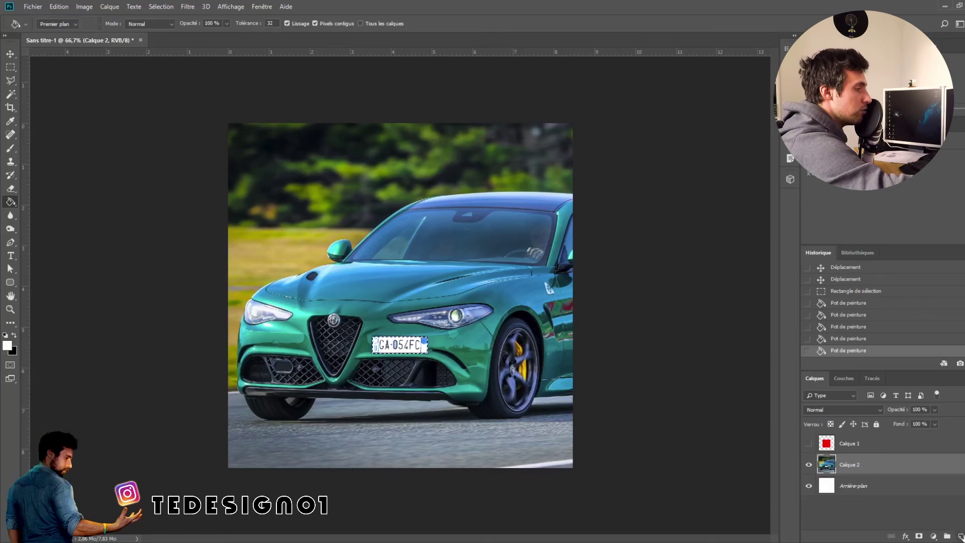
{"action": "left_click", "coordinate": [855, 292]}
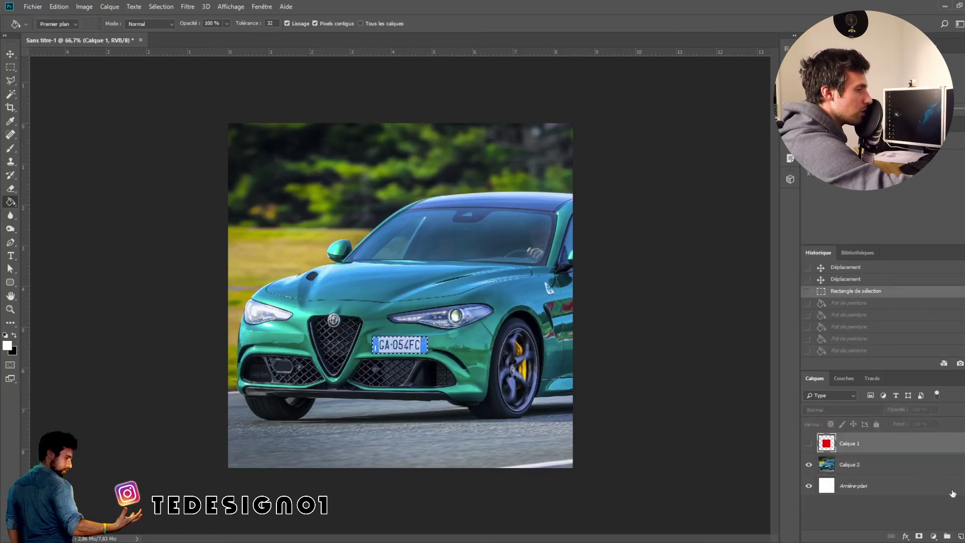
- Fill the licence plate selection with white on a new layer placed directly above the car photo's layer, and clear the selection
{"action": "left_click", "coordinate": [960, 536]}
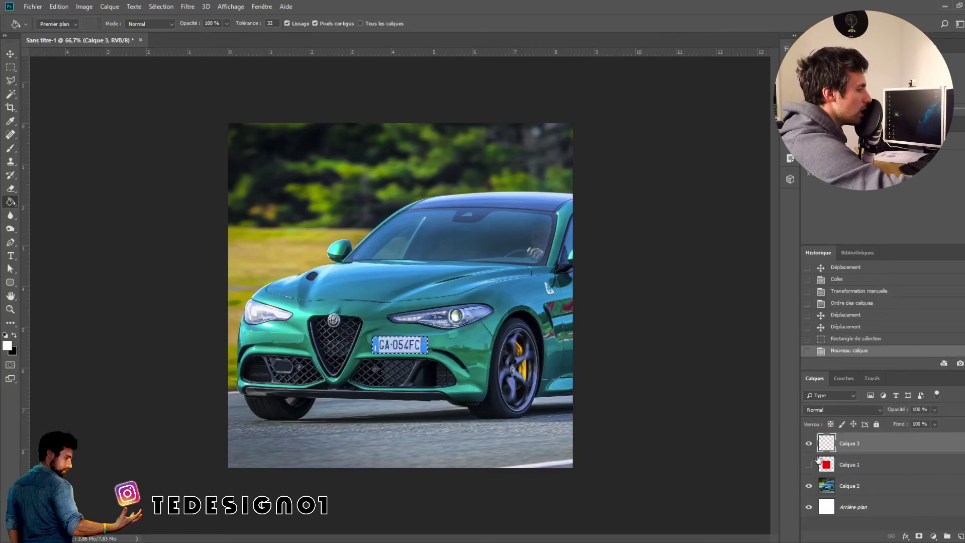
{"action": "left_click_drag", "start_coordinate": [855, 446], "coordinate": [849, 475]}
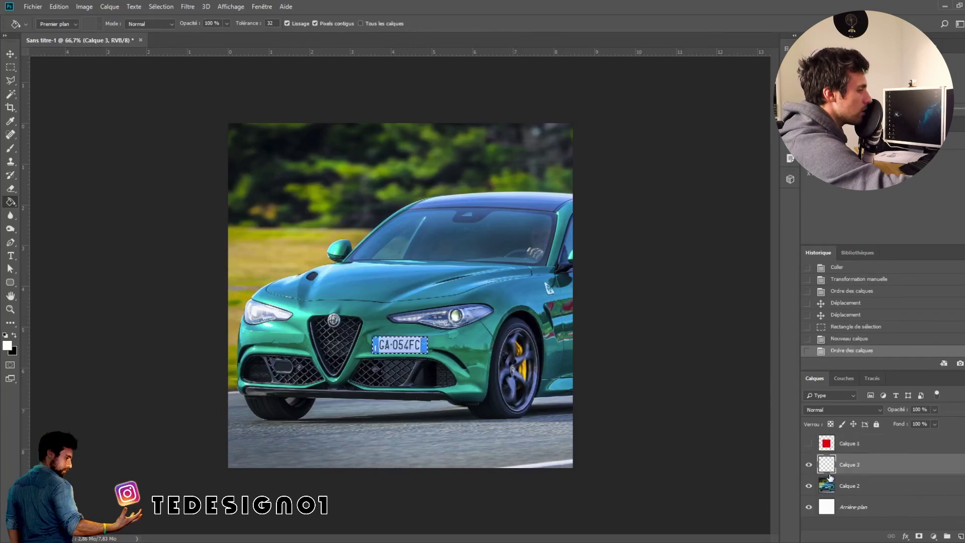
{"action": "left_click", "coordinate": [405, 350]}
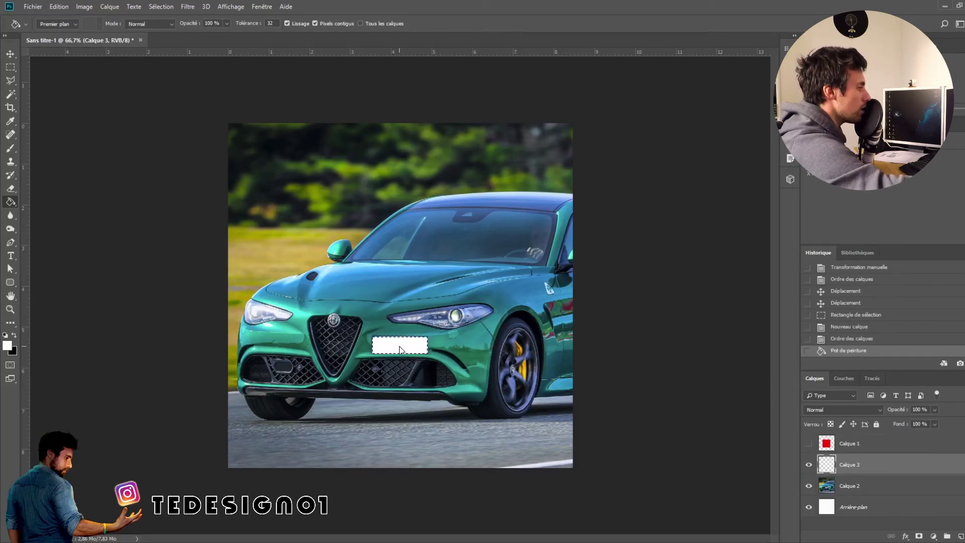
{"action": "left_click", "coordinate": [10, 80]}
{"action": "key", "text": "ctrl+d"}
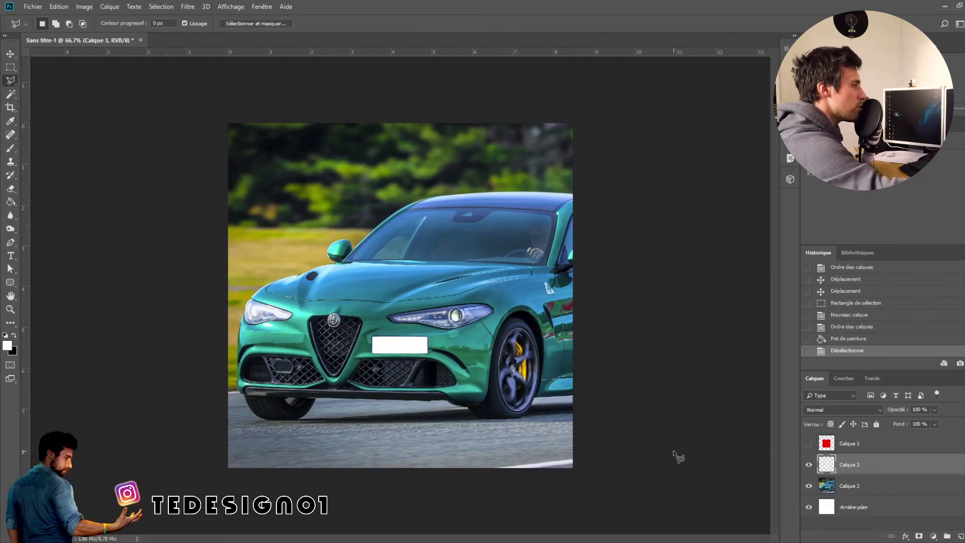